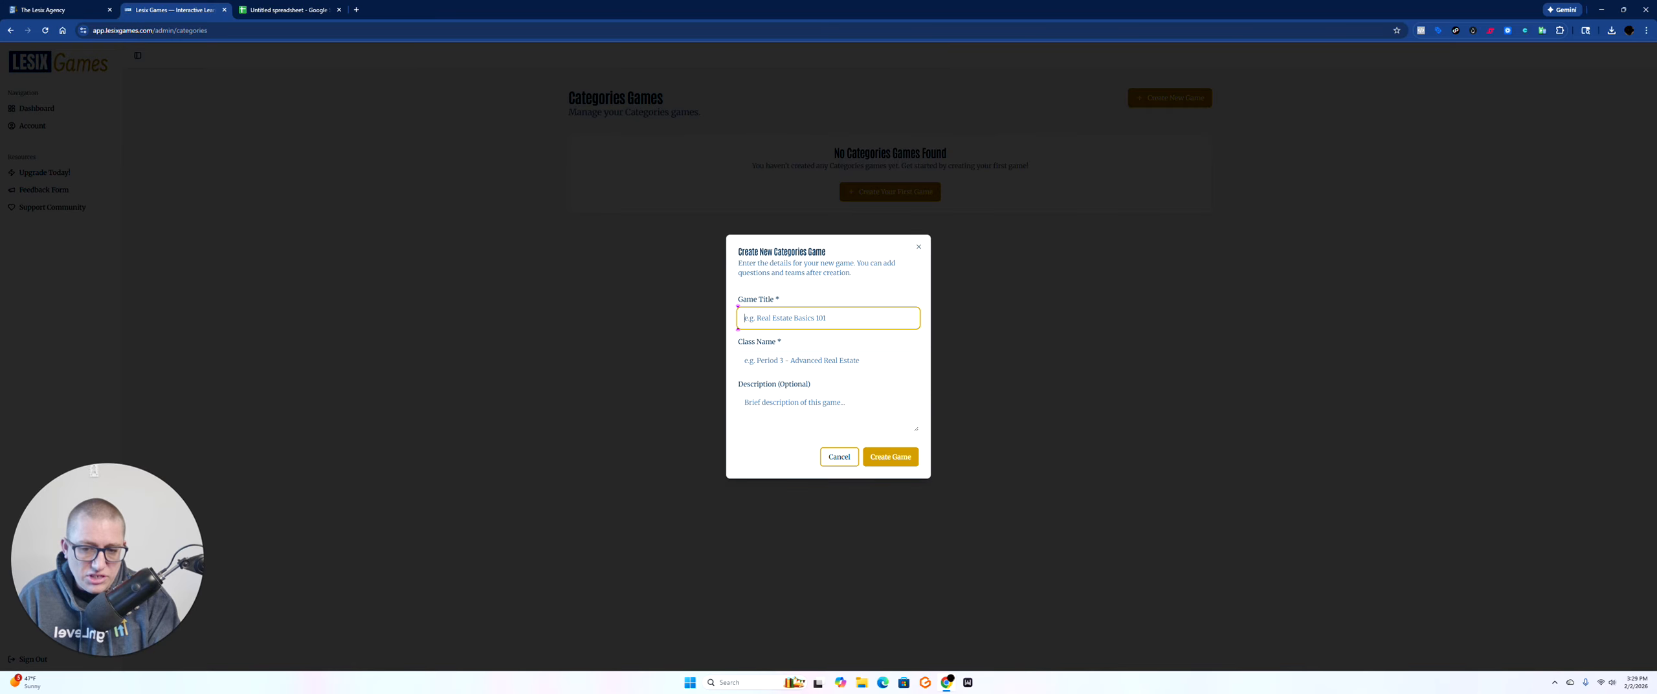
Create a Categories game titled "Test Categories" with the class name "AI Marketing Toolkit" and no description.
text(Test Catego)
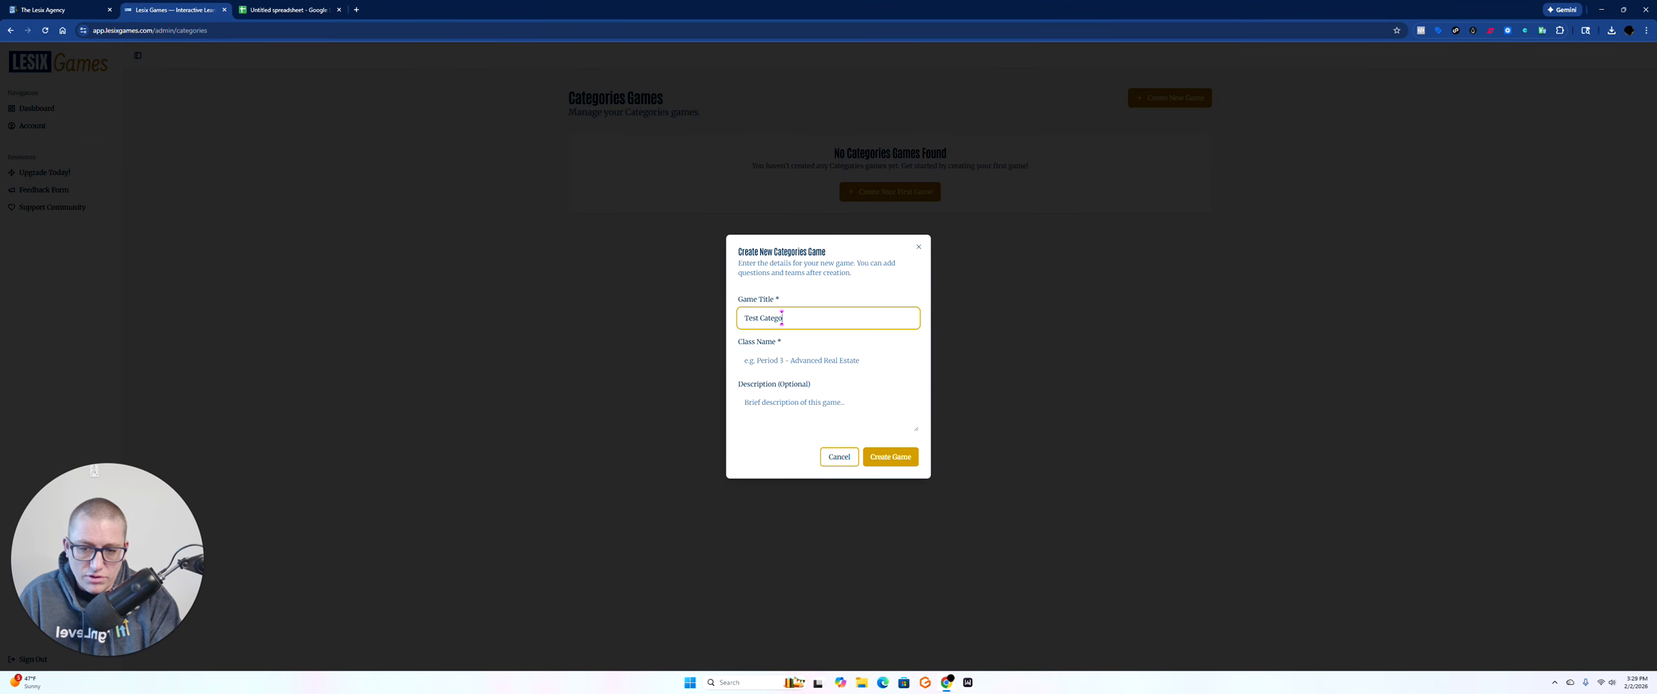
text(ries)
key(Tab)
text(AI )
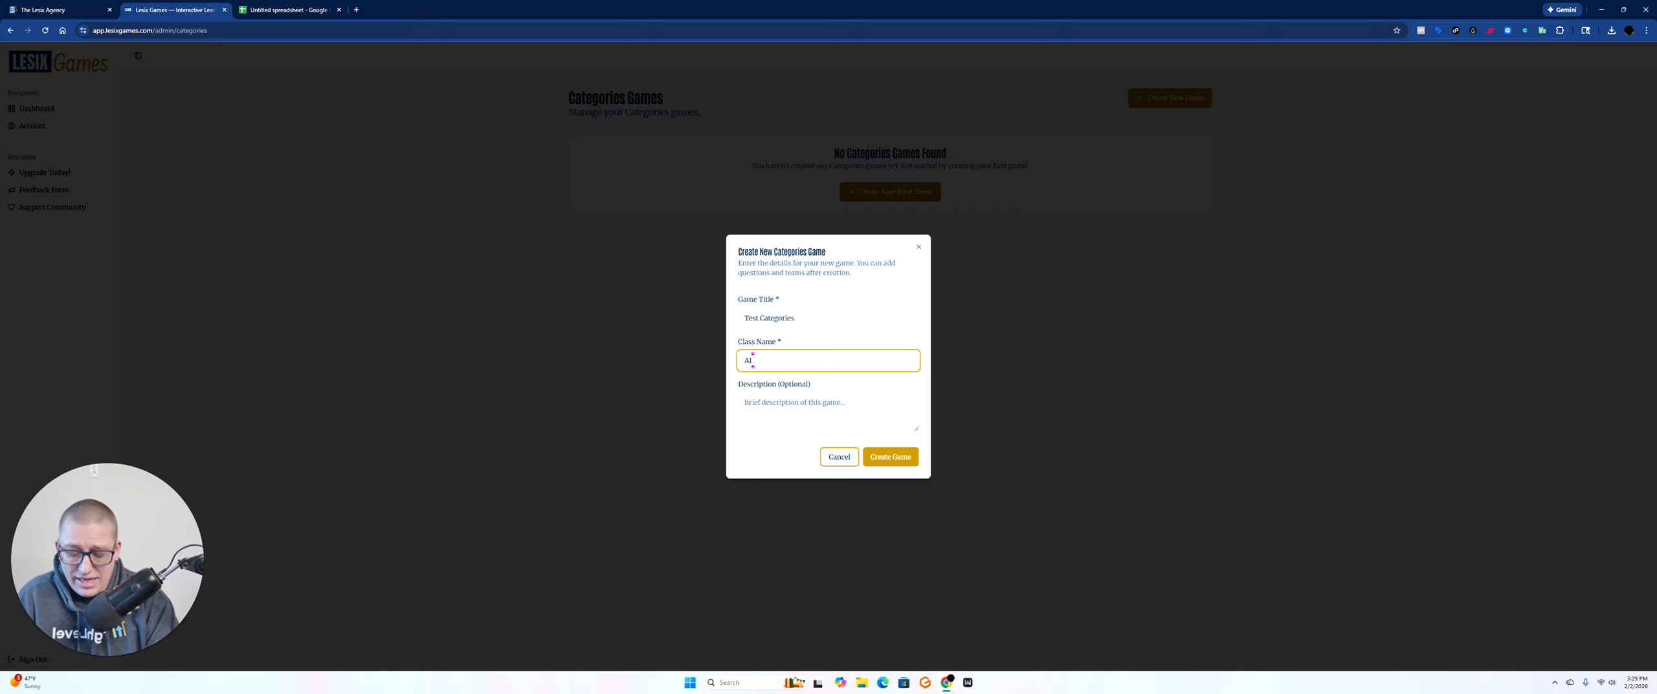
text(Marketing Too)
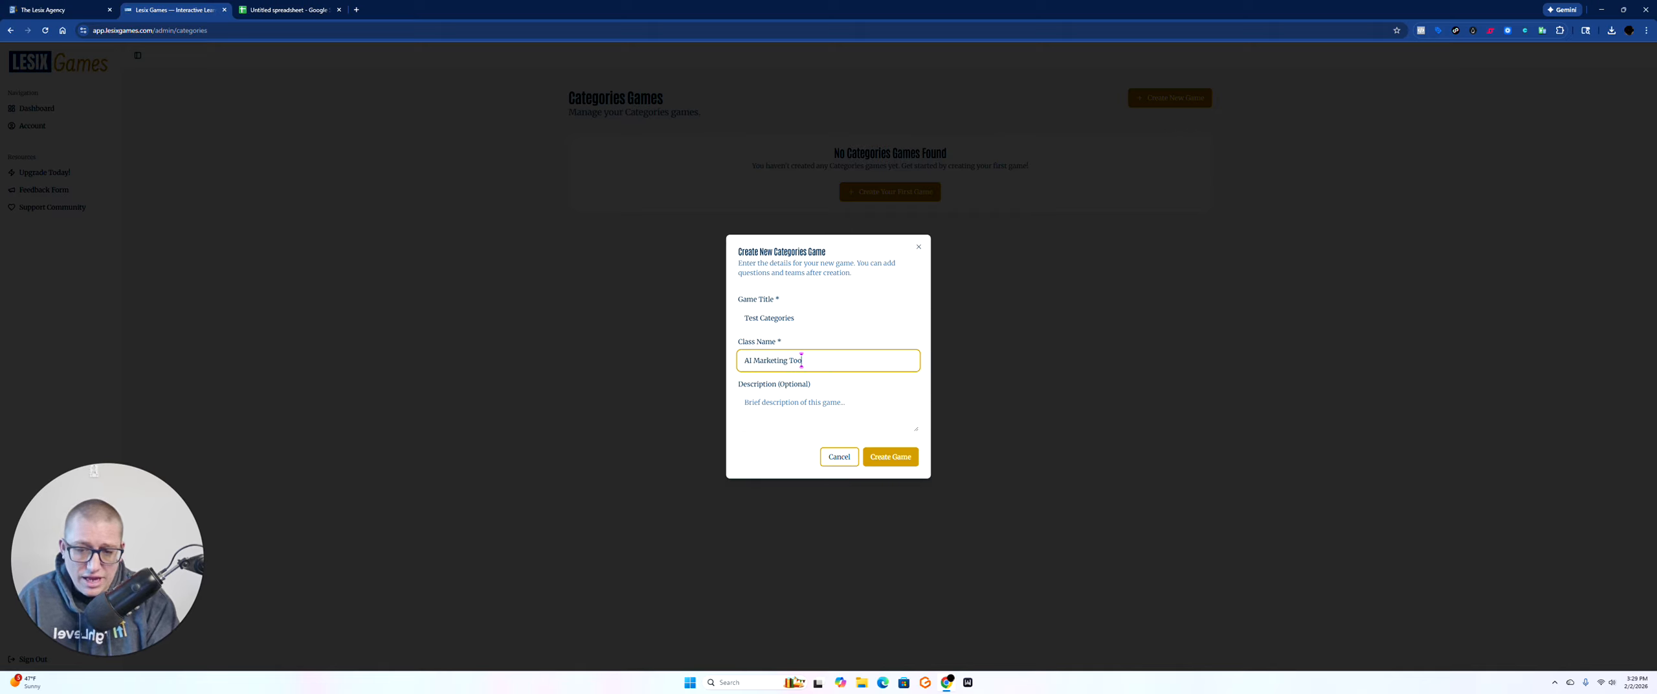
text(lkit)
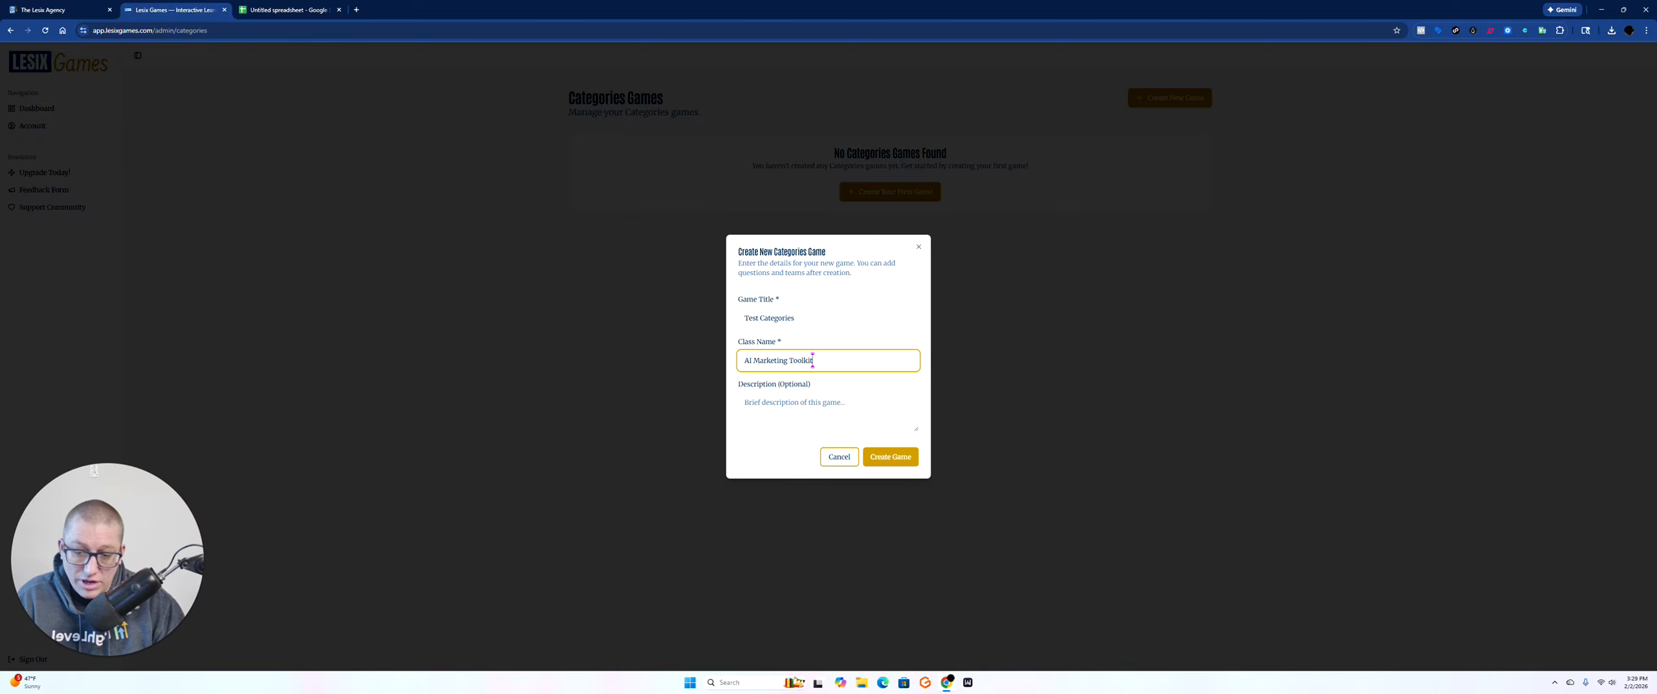
key(Tab)
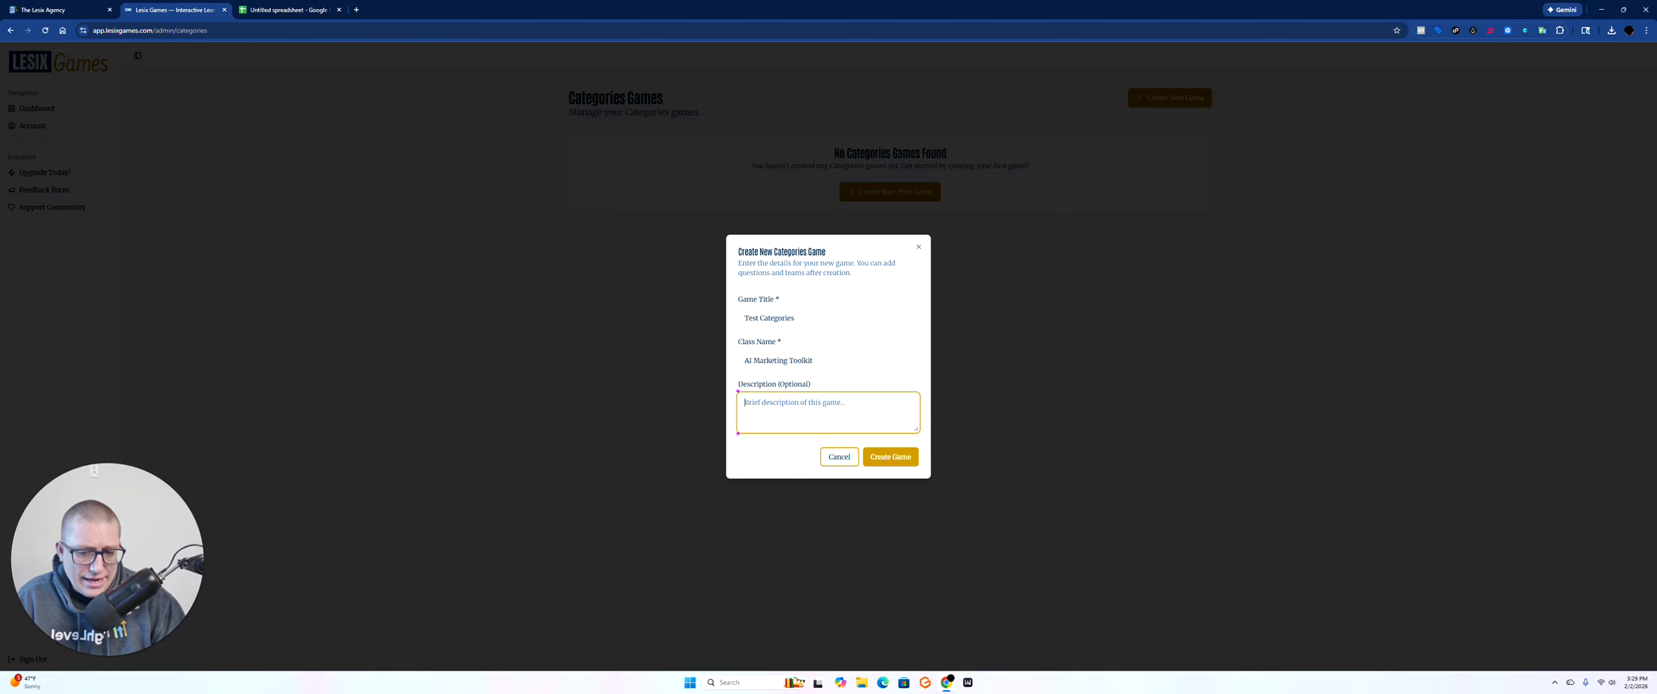
click(898, 454)
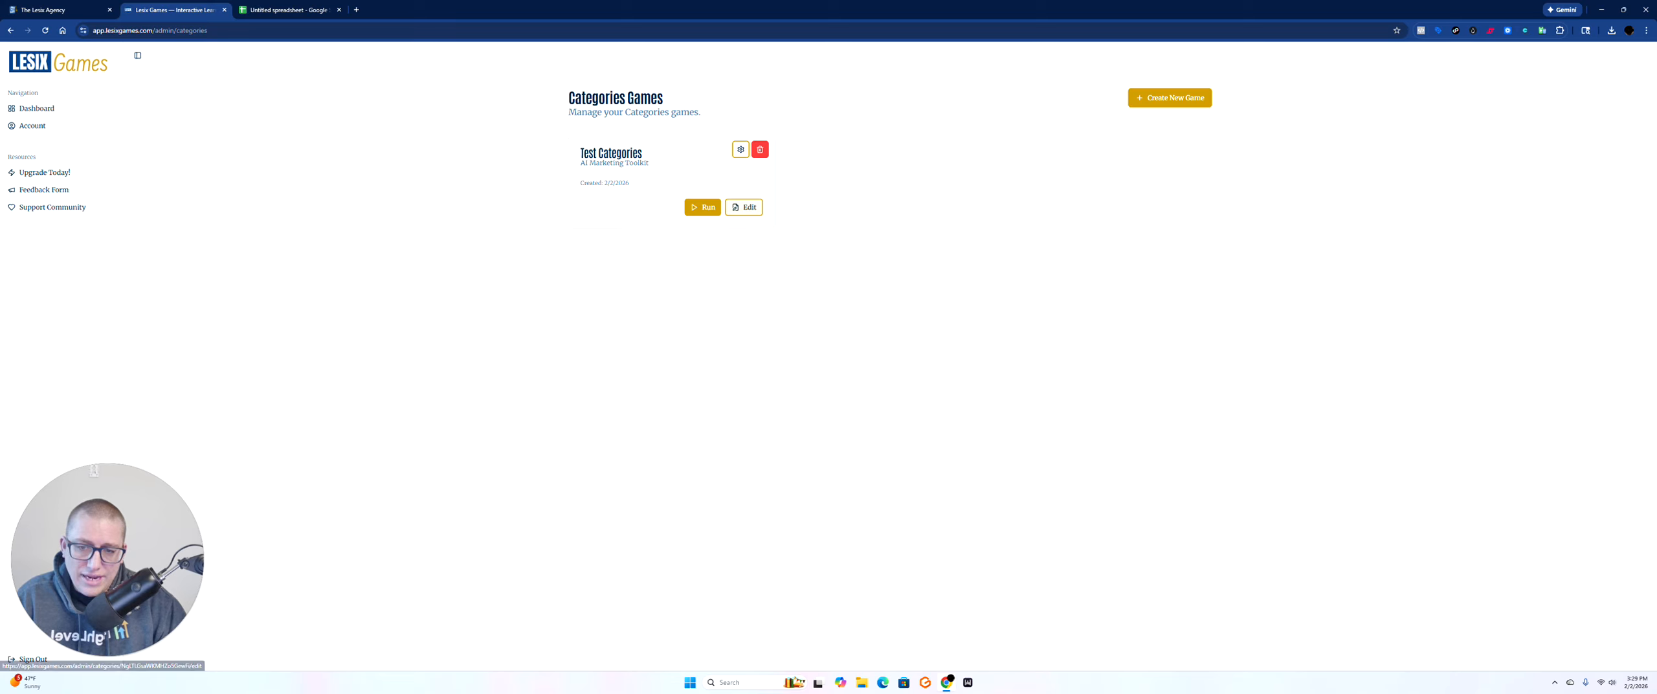
Open the Test Categories game for editing and examine the clue and response fields of Category 1 and Category 2.
click(744, 207)
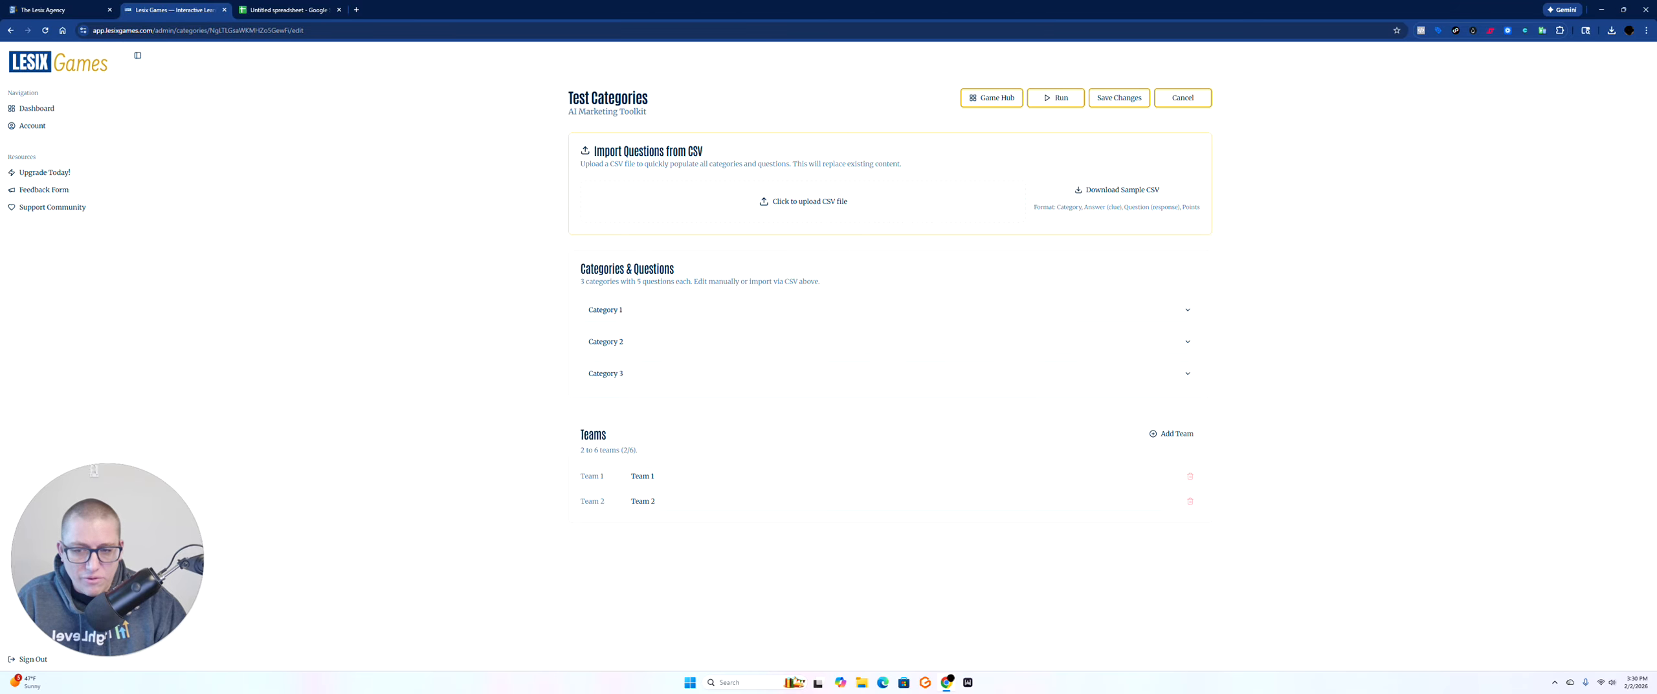
click(1186, 310)
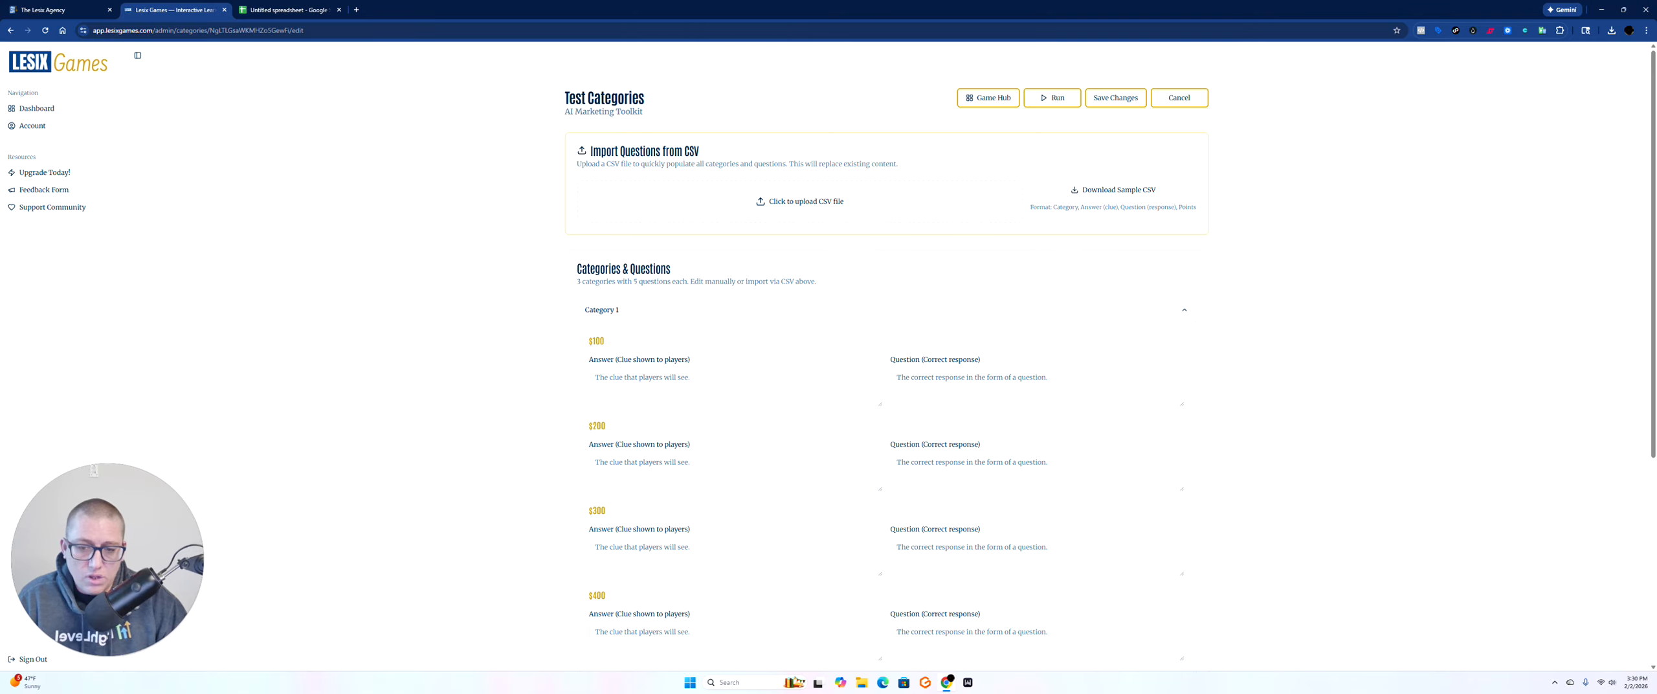
scroll(885, 388, down, 5)
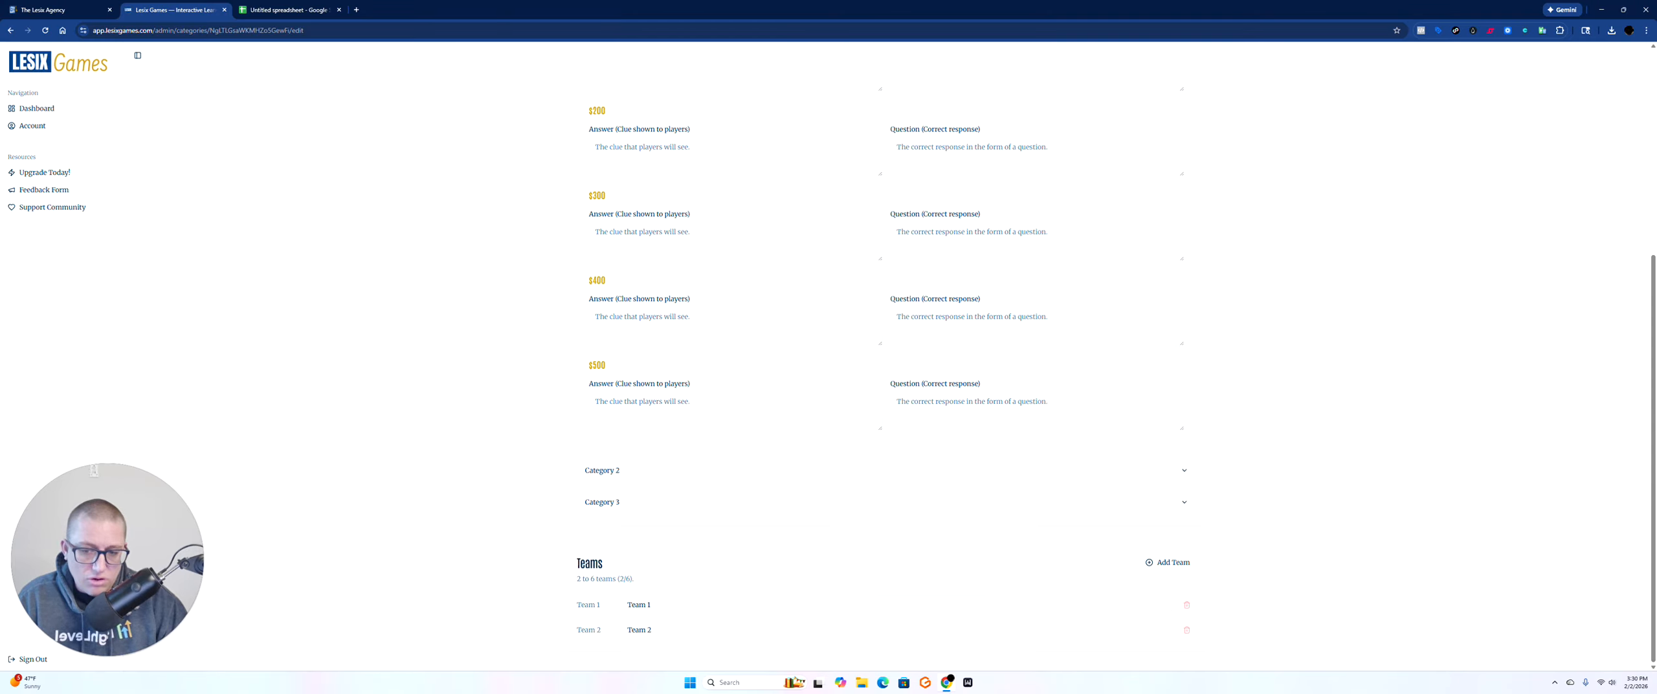
click(618, 470)
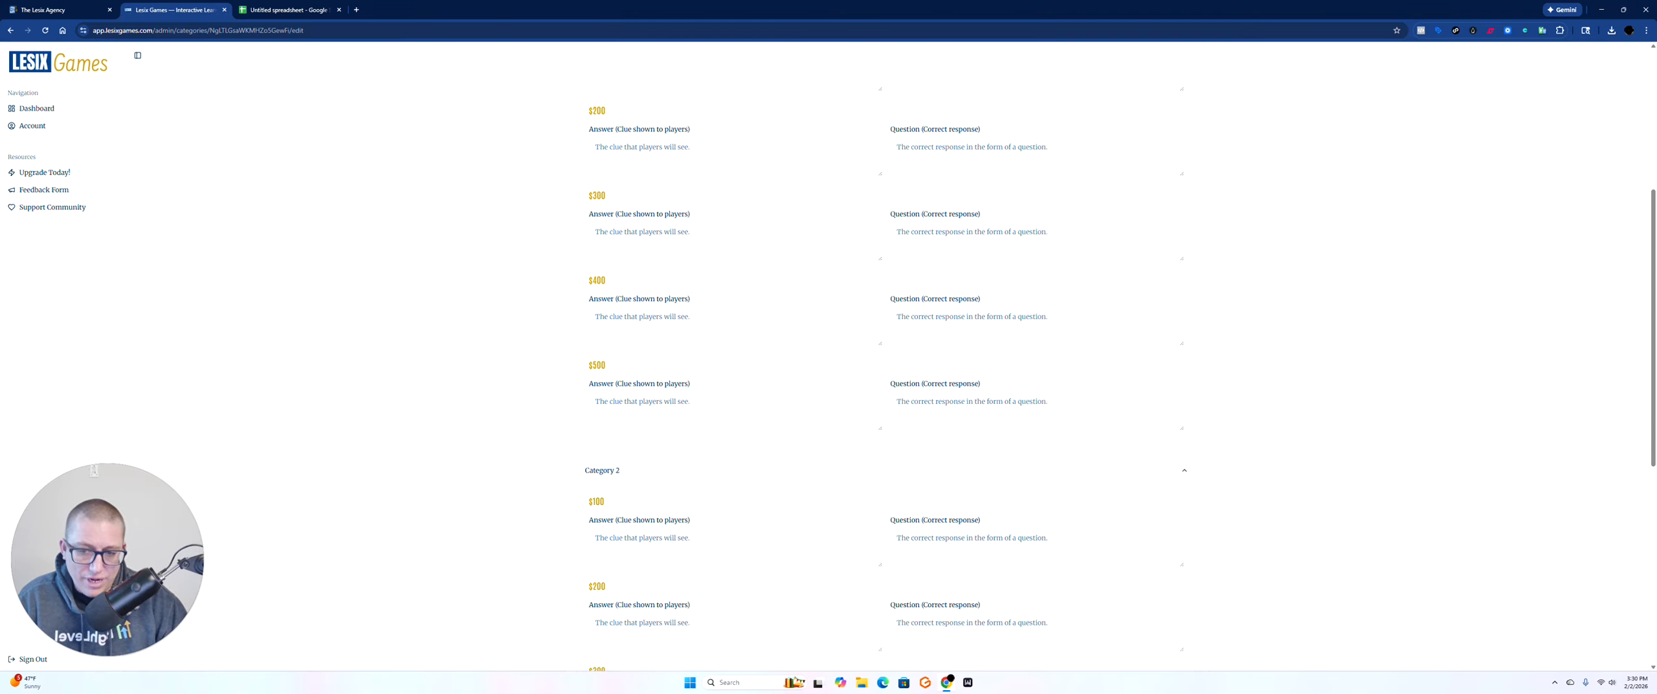
scroll(885, 388, down, 7)
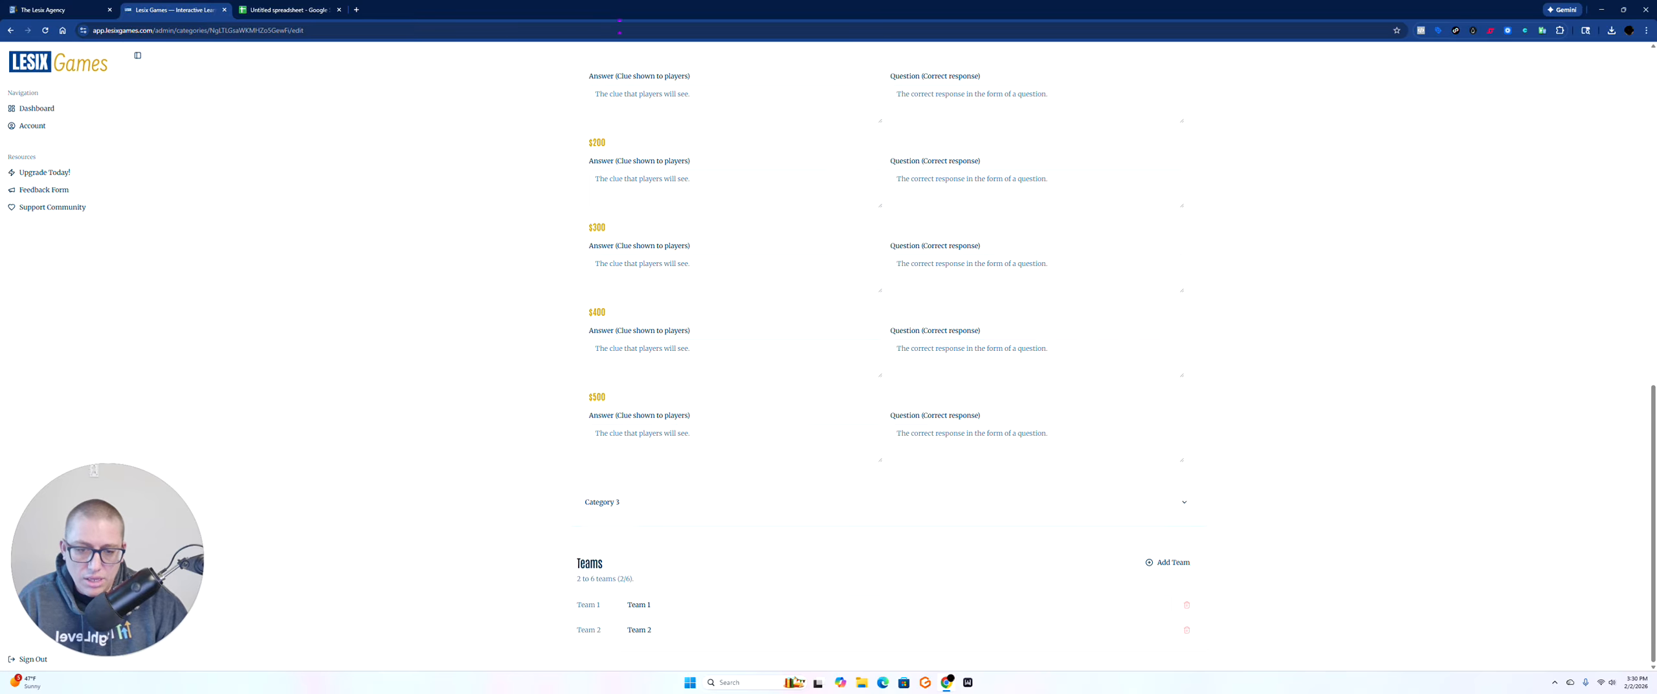
scroll(620, 508, up, 7)
scroll(619, 508, up, 5)
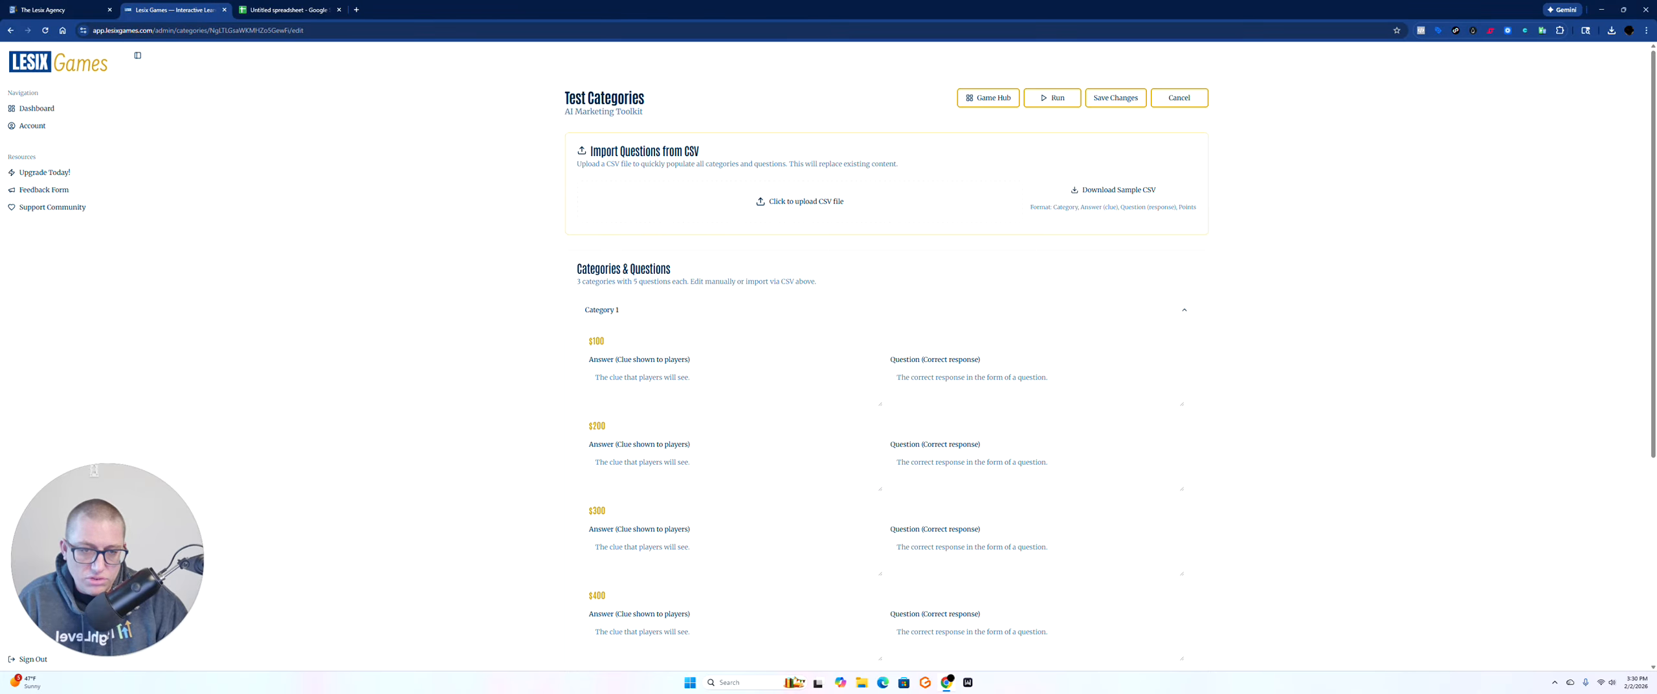
click(619, 309)
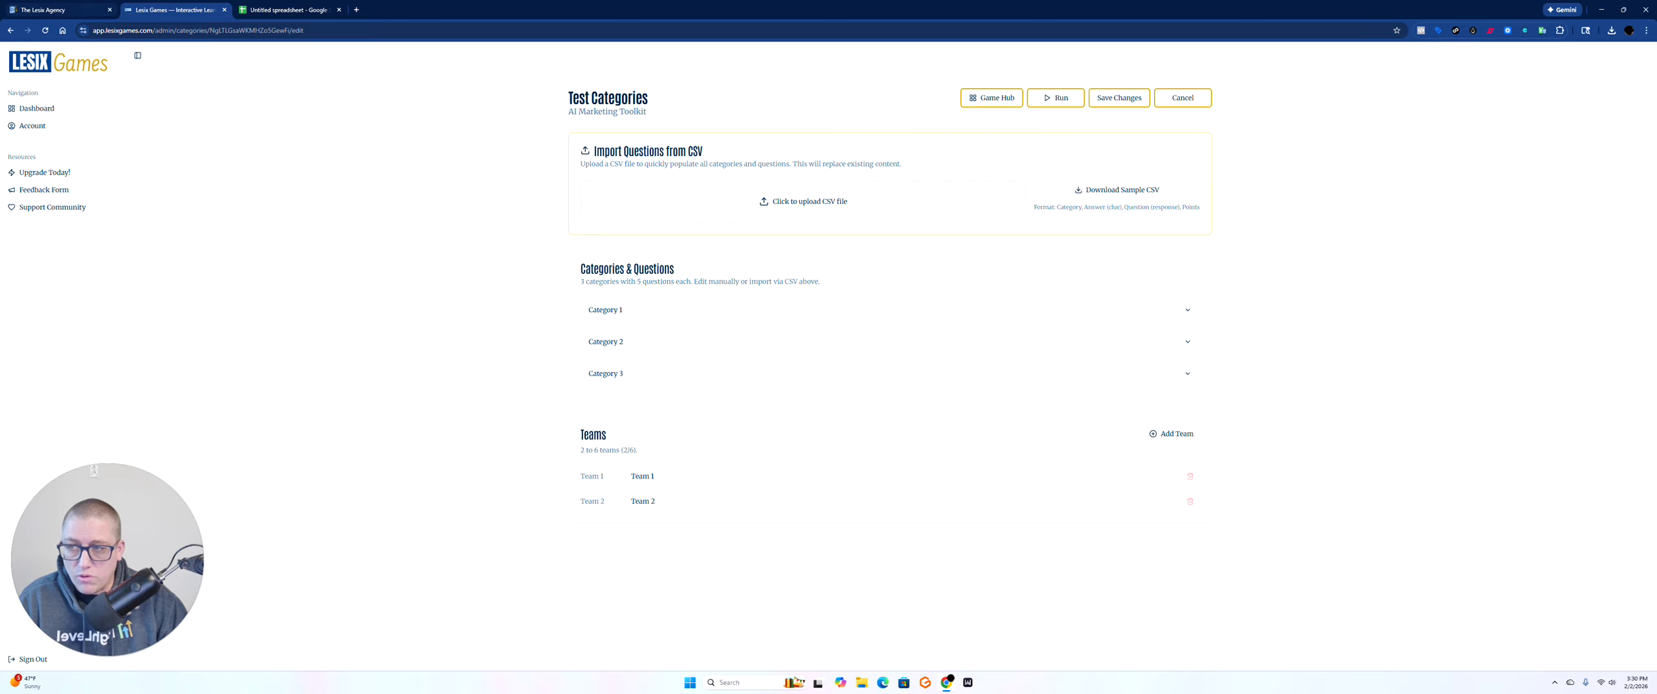
Switch to the Google Sheets spreadsheet and examine how the sample arranges its category, answer, question and points columns.
click(288, 10)
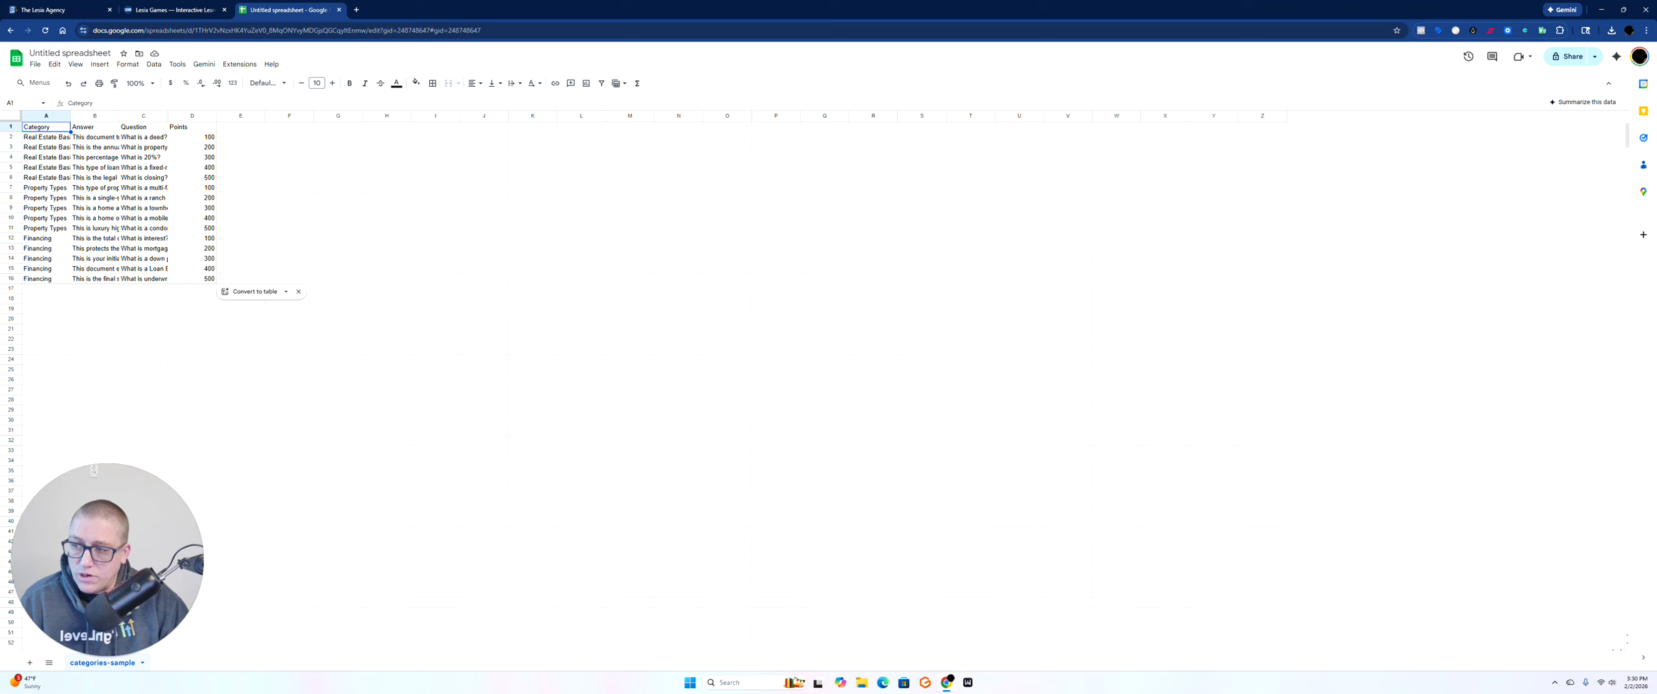
drag(47, 137, 46, 278)
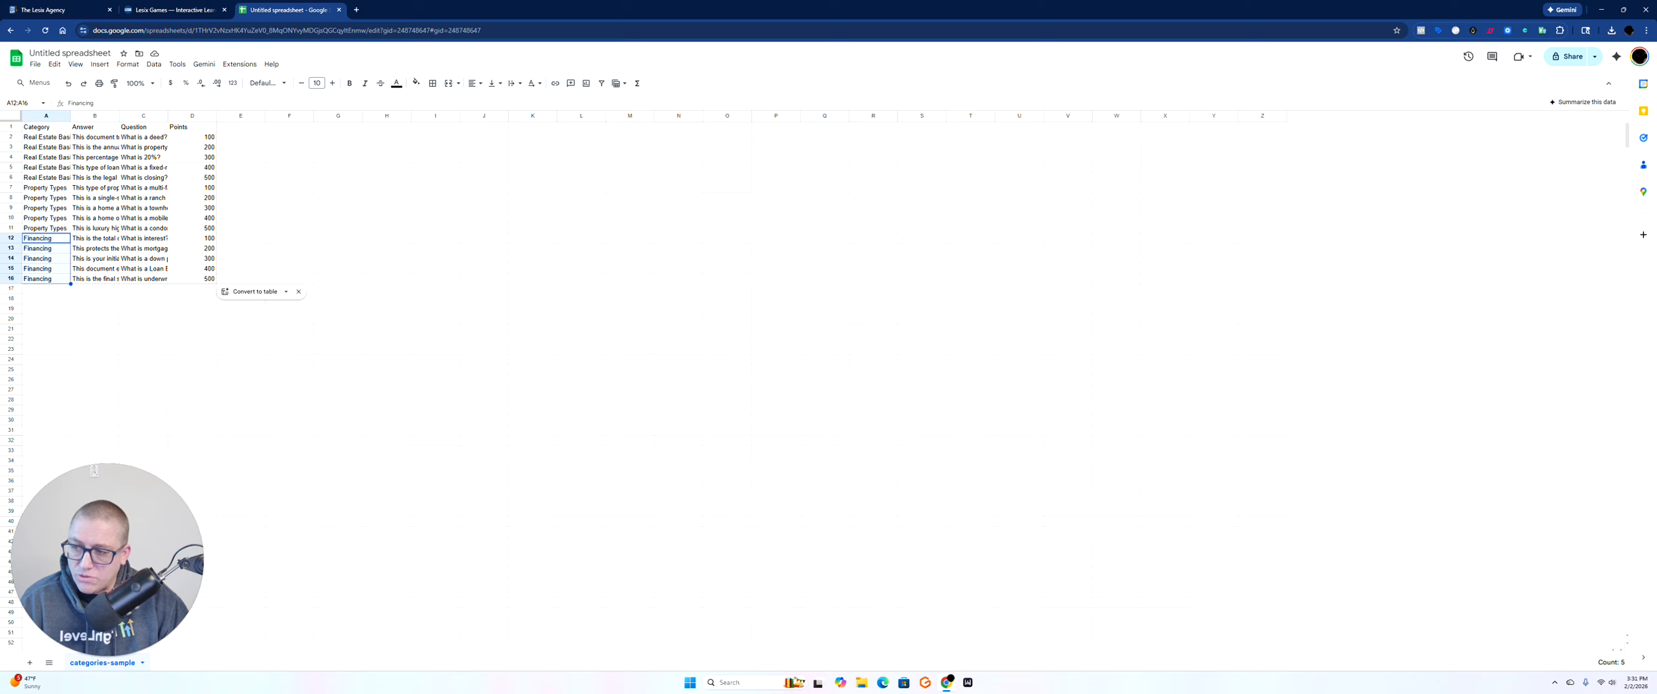
click(95, 238)
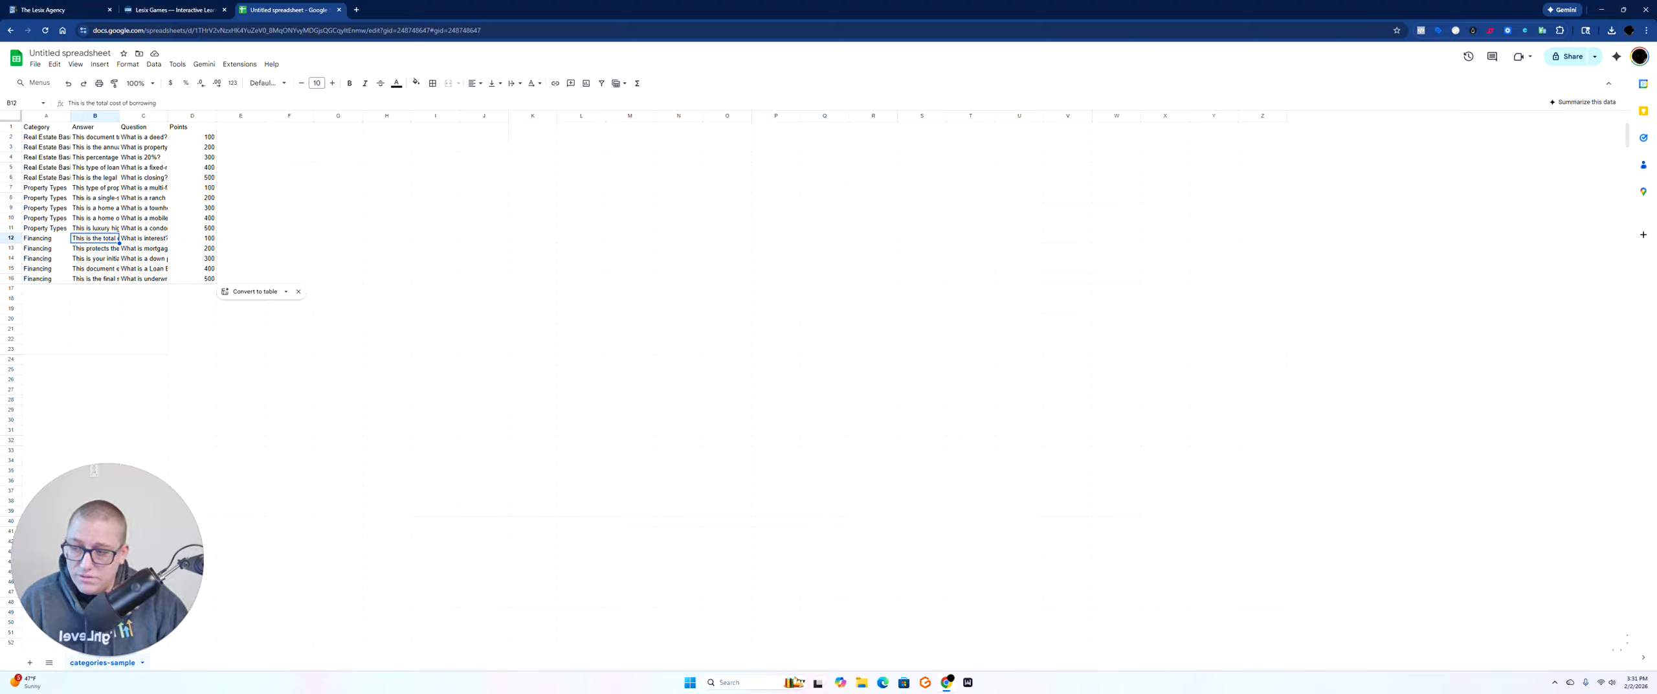
click(143, 238)
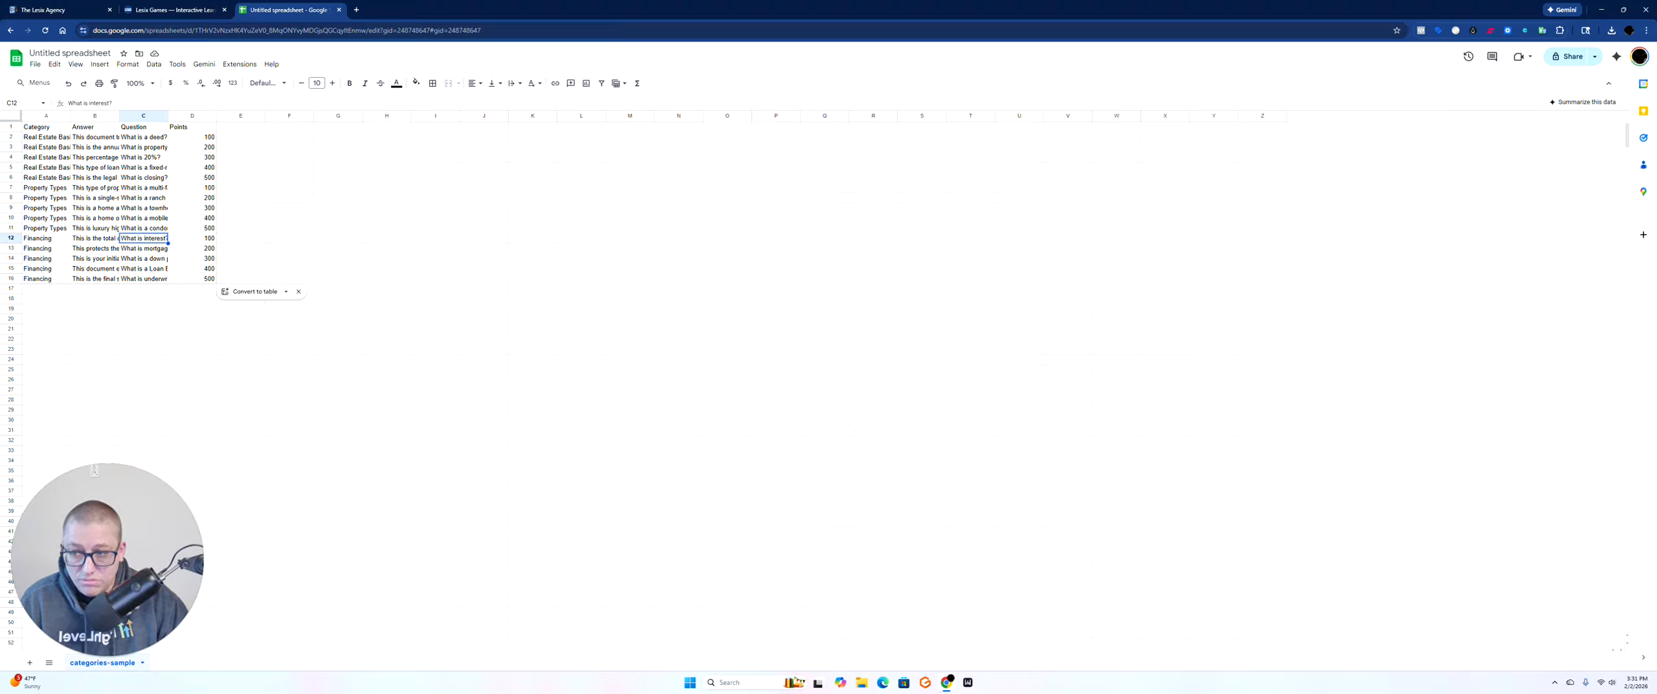
click(192, 236)
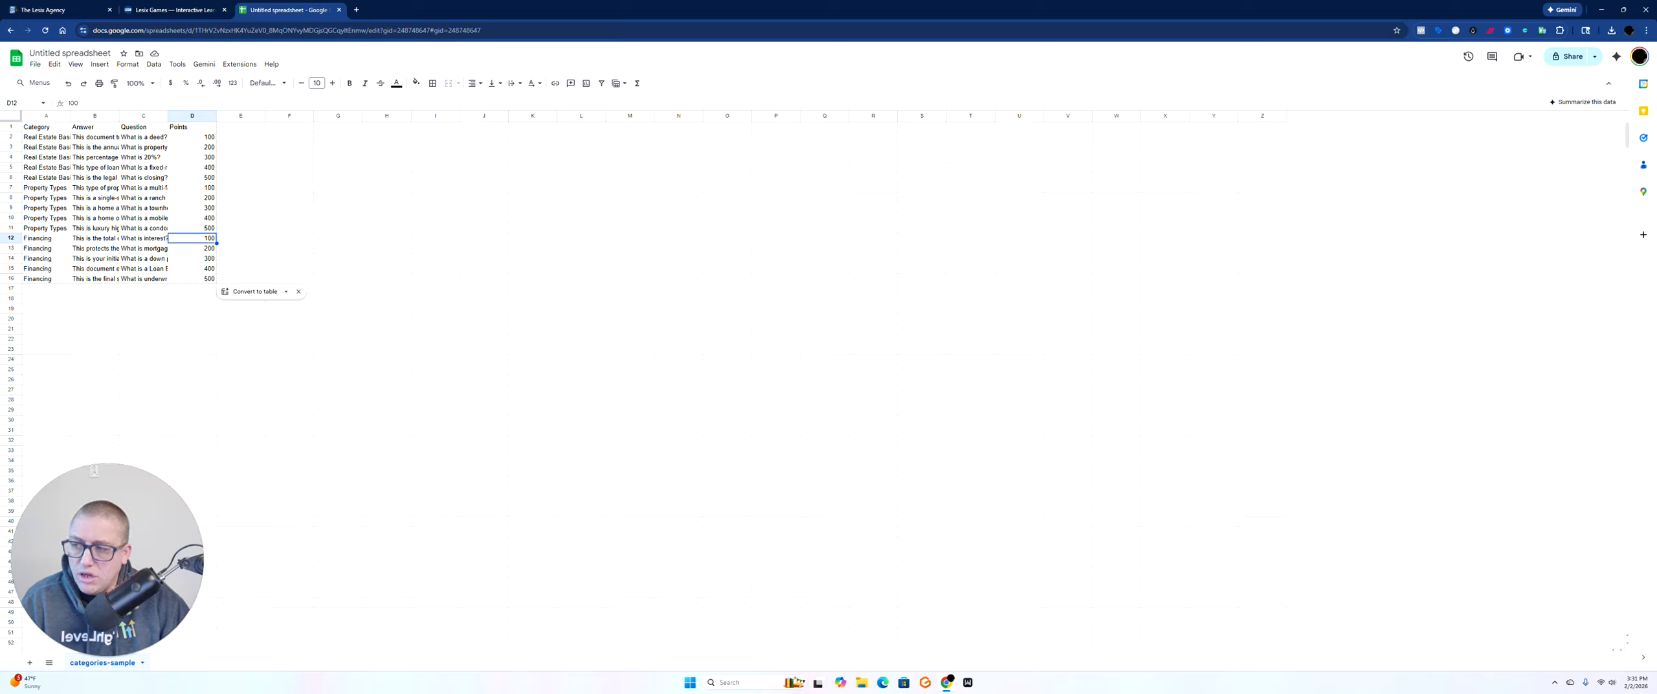
drag(46, 137, 46, 228)
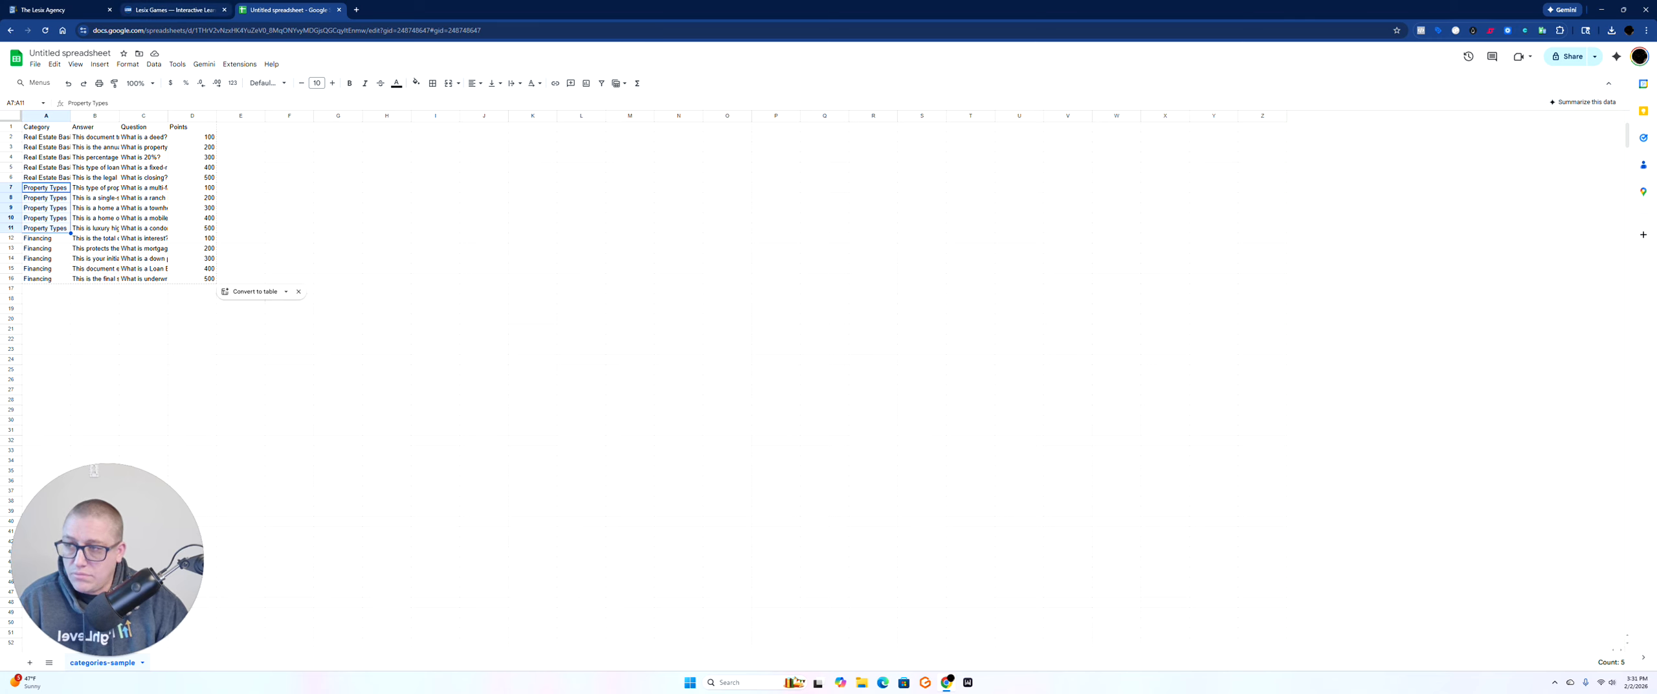
Switch back to Lesix Games, import the sample categories CSV into the game and check the Real Estate Basics questions.
click(174, 10)
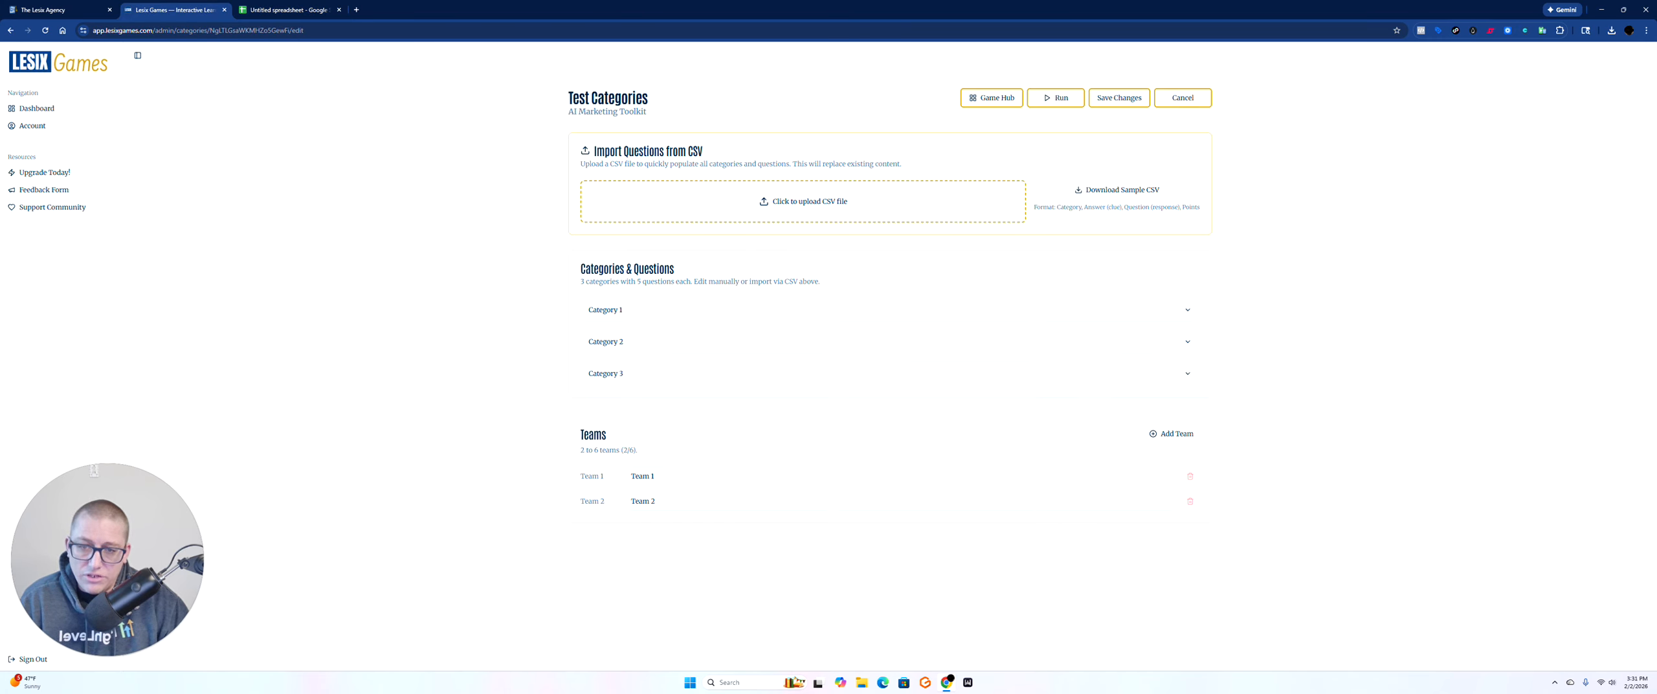
click(803, 201)
double_click(258, 104)
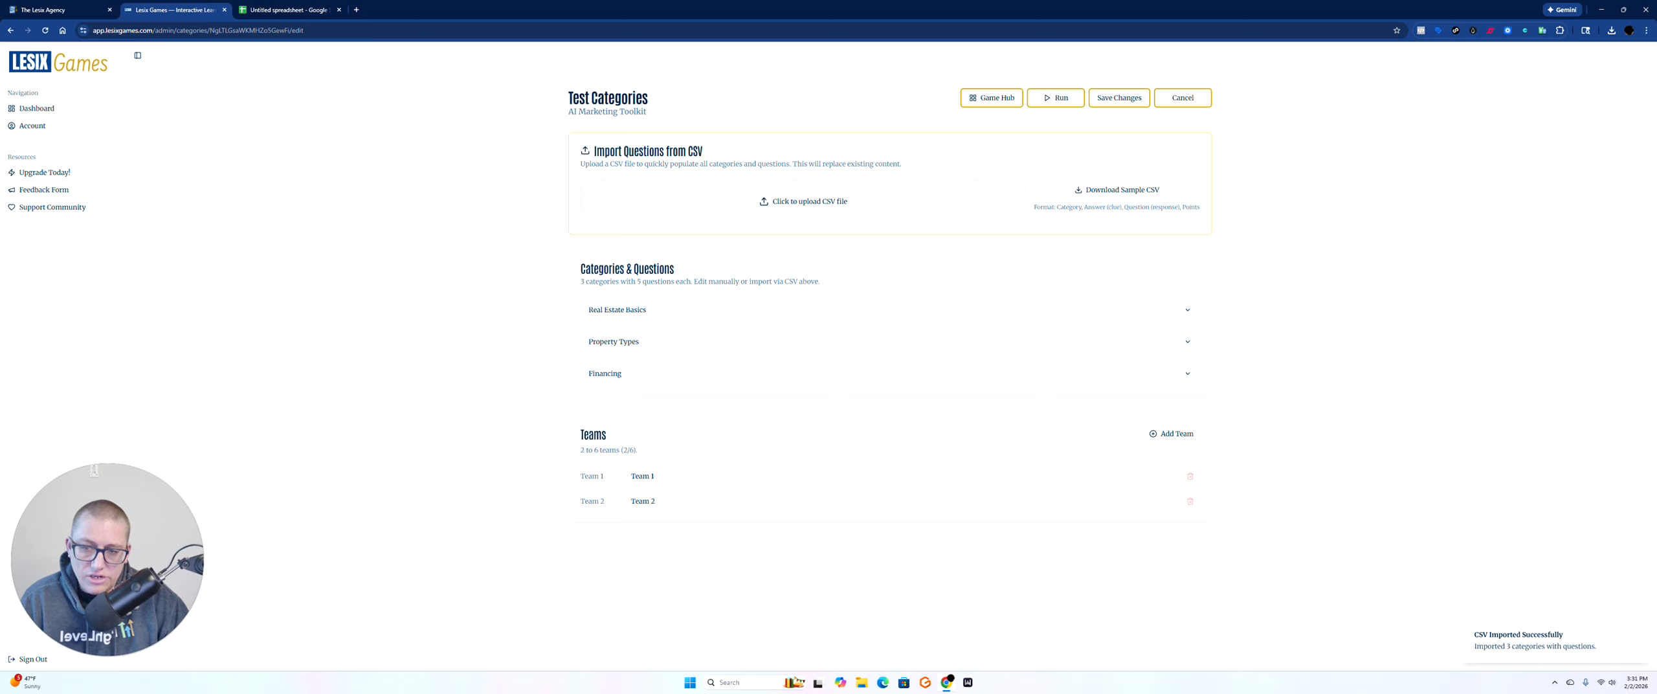
click(646, 309)
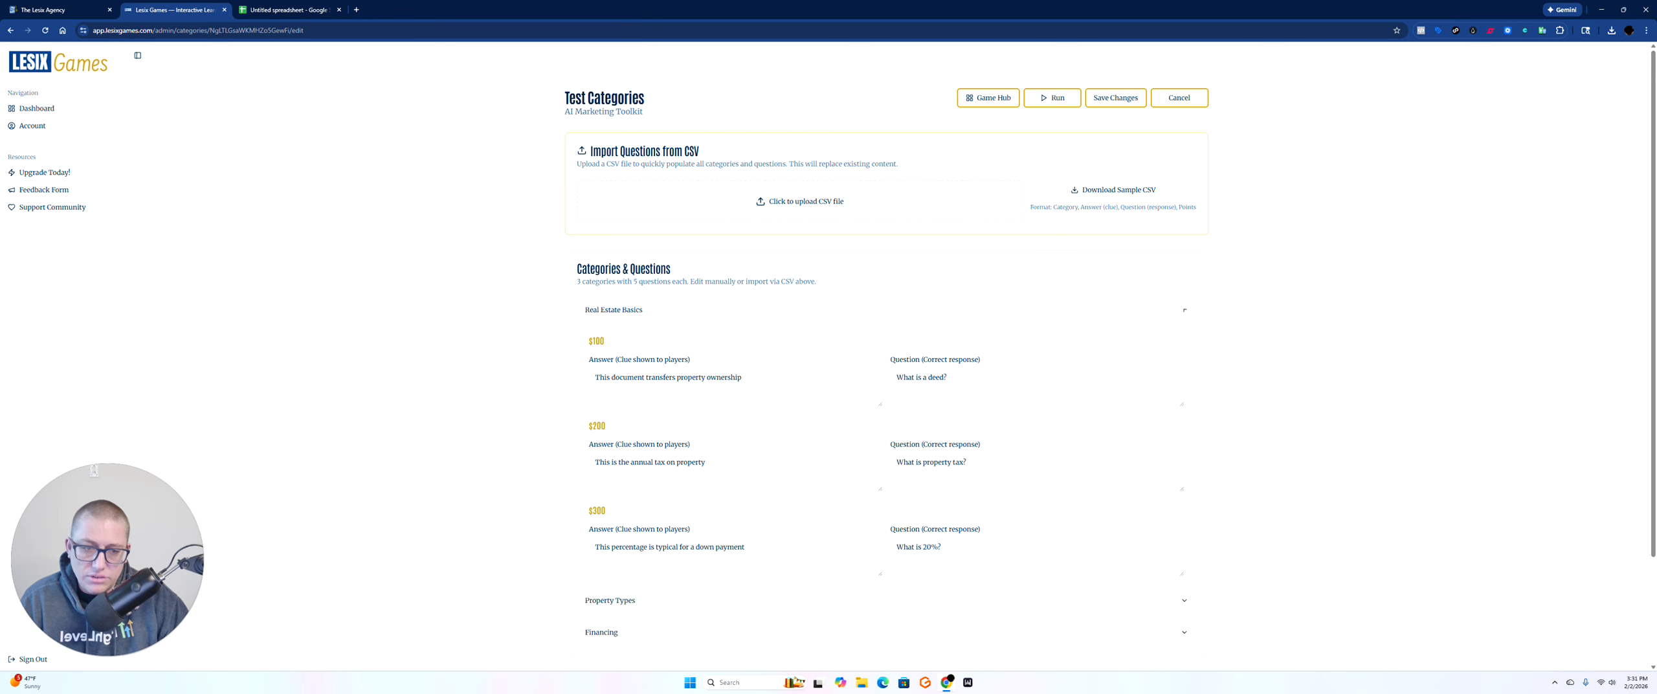
click(645, 309)
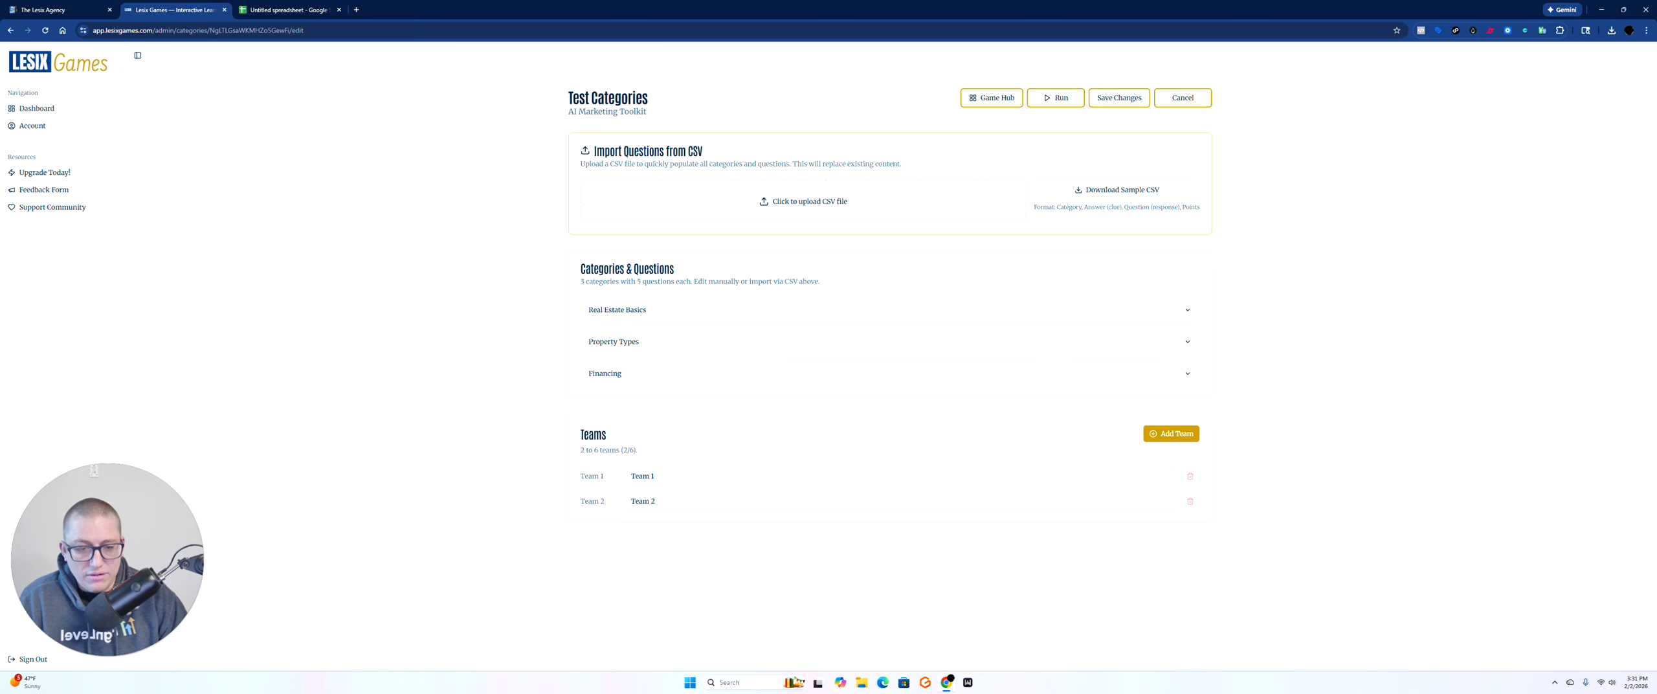
Add a third team named "Team 3" and save the game's changes.
click(1171, 434)
text(Te)
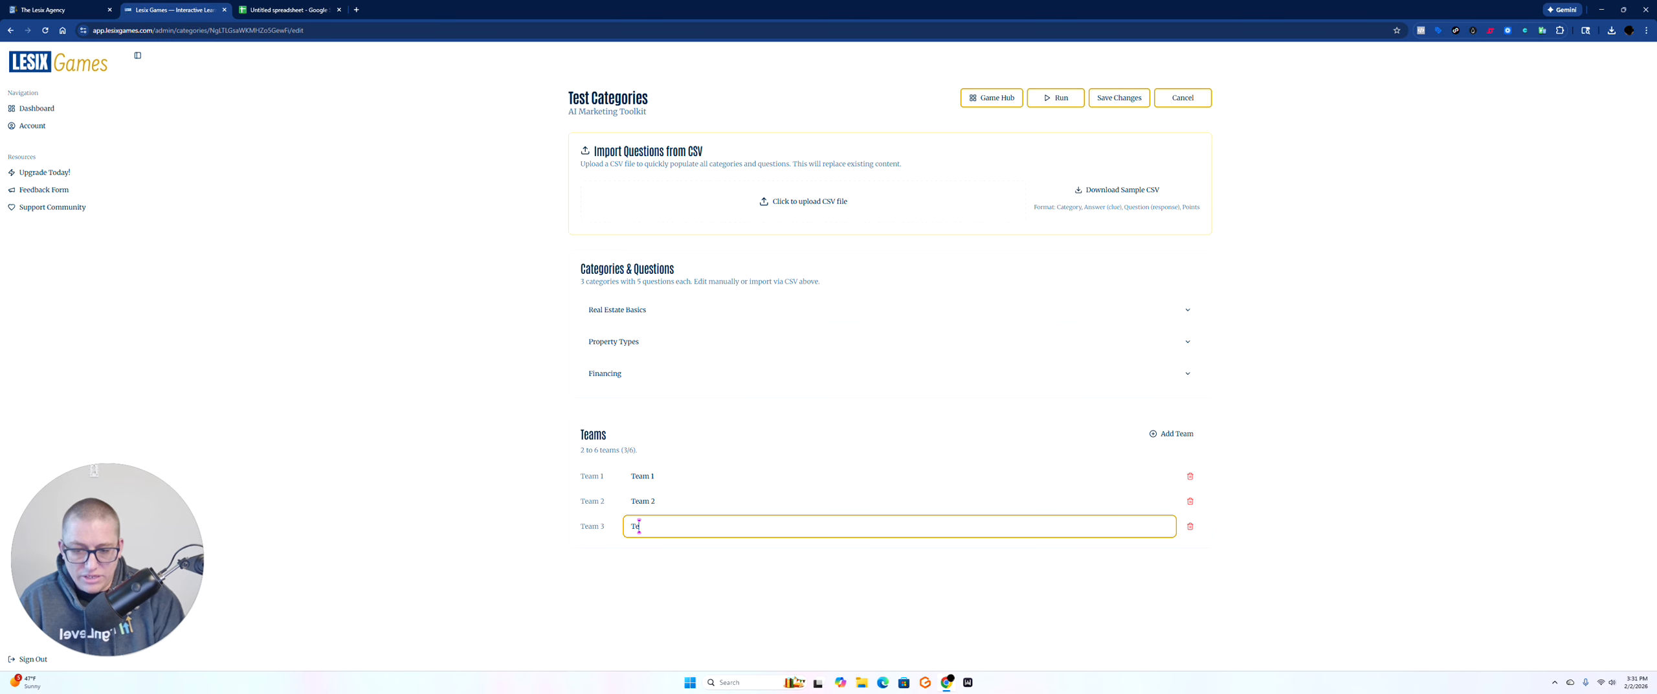
text(am 3)
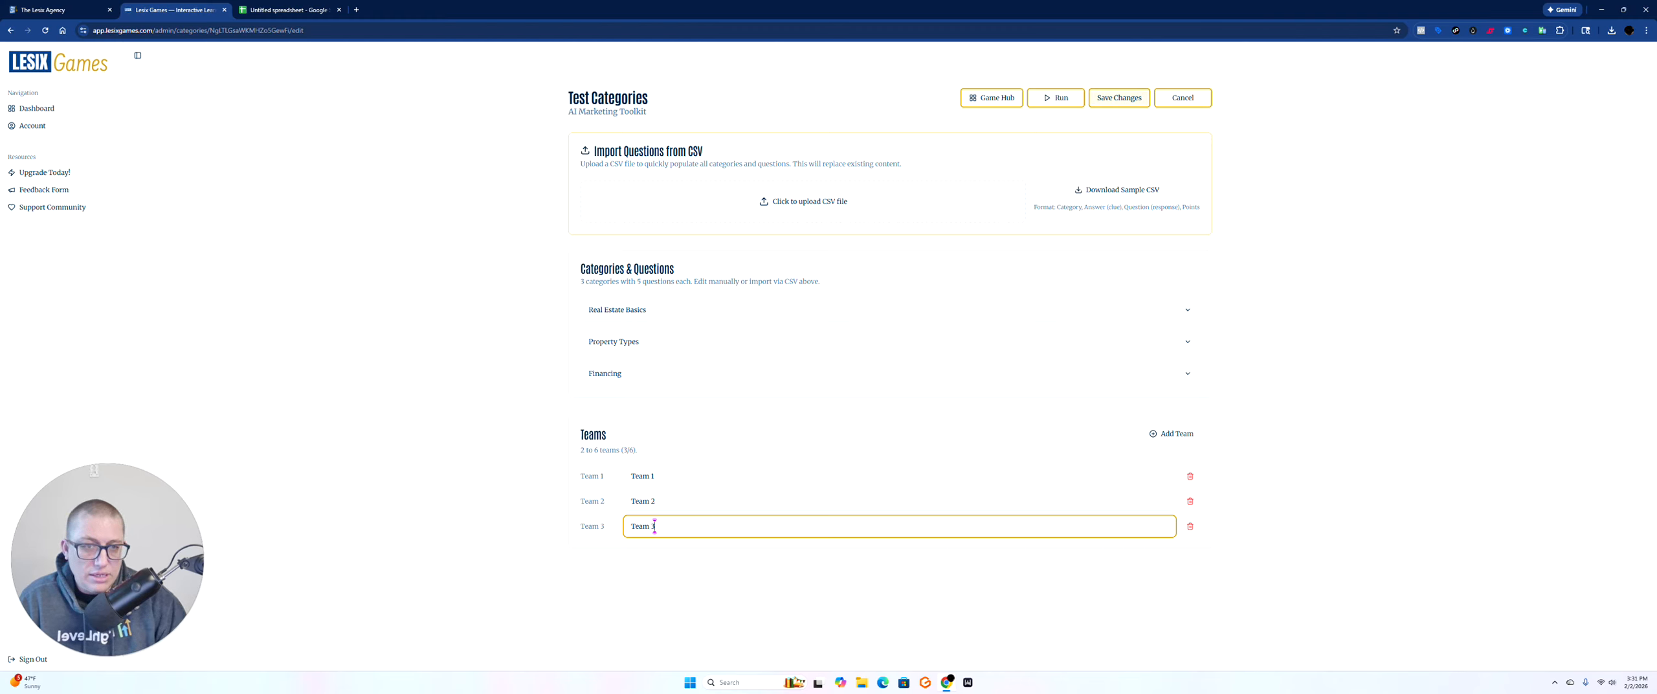
key(Return)
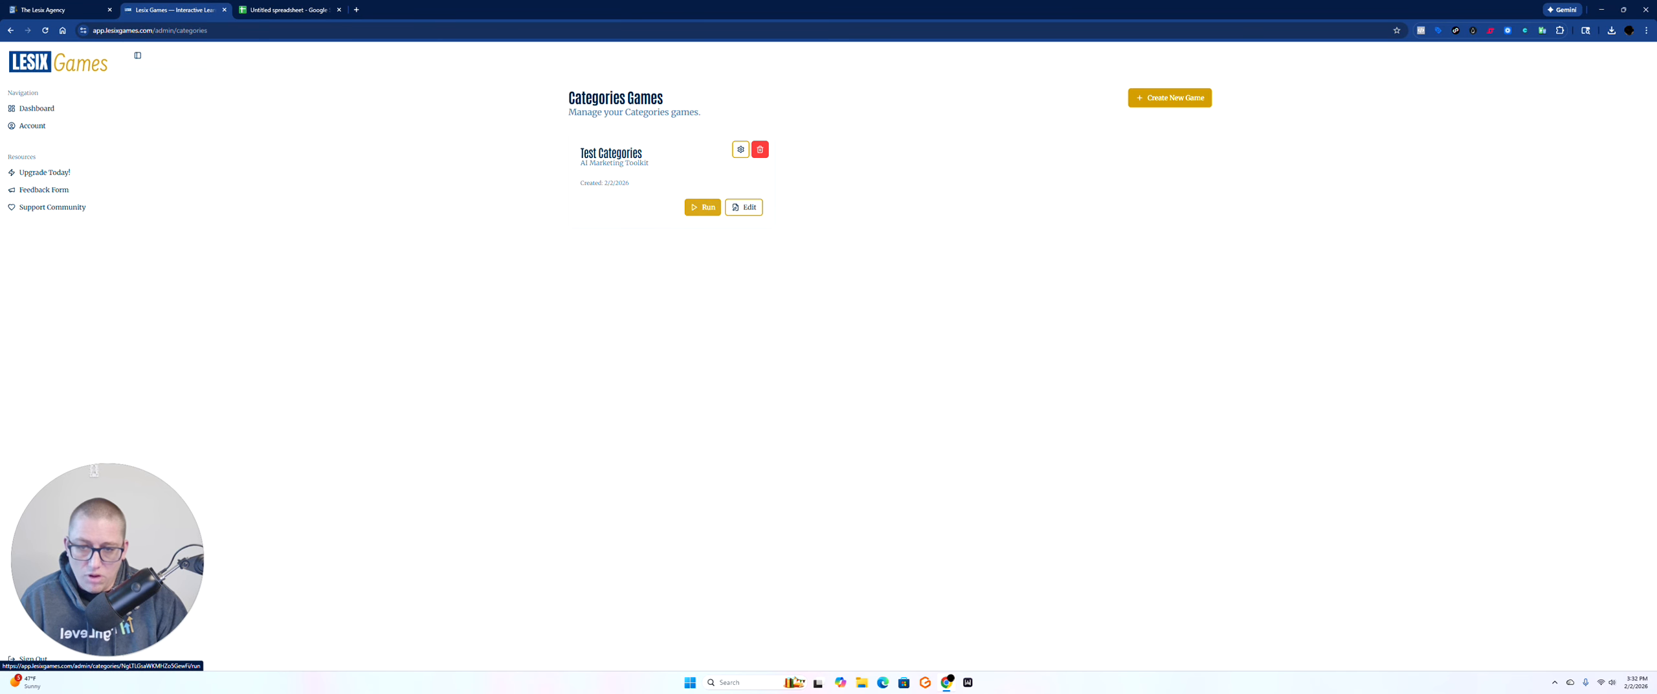
Run the Test Categories game and open the $100 question under Real Estate Basics.
click(702, 207)
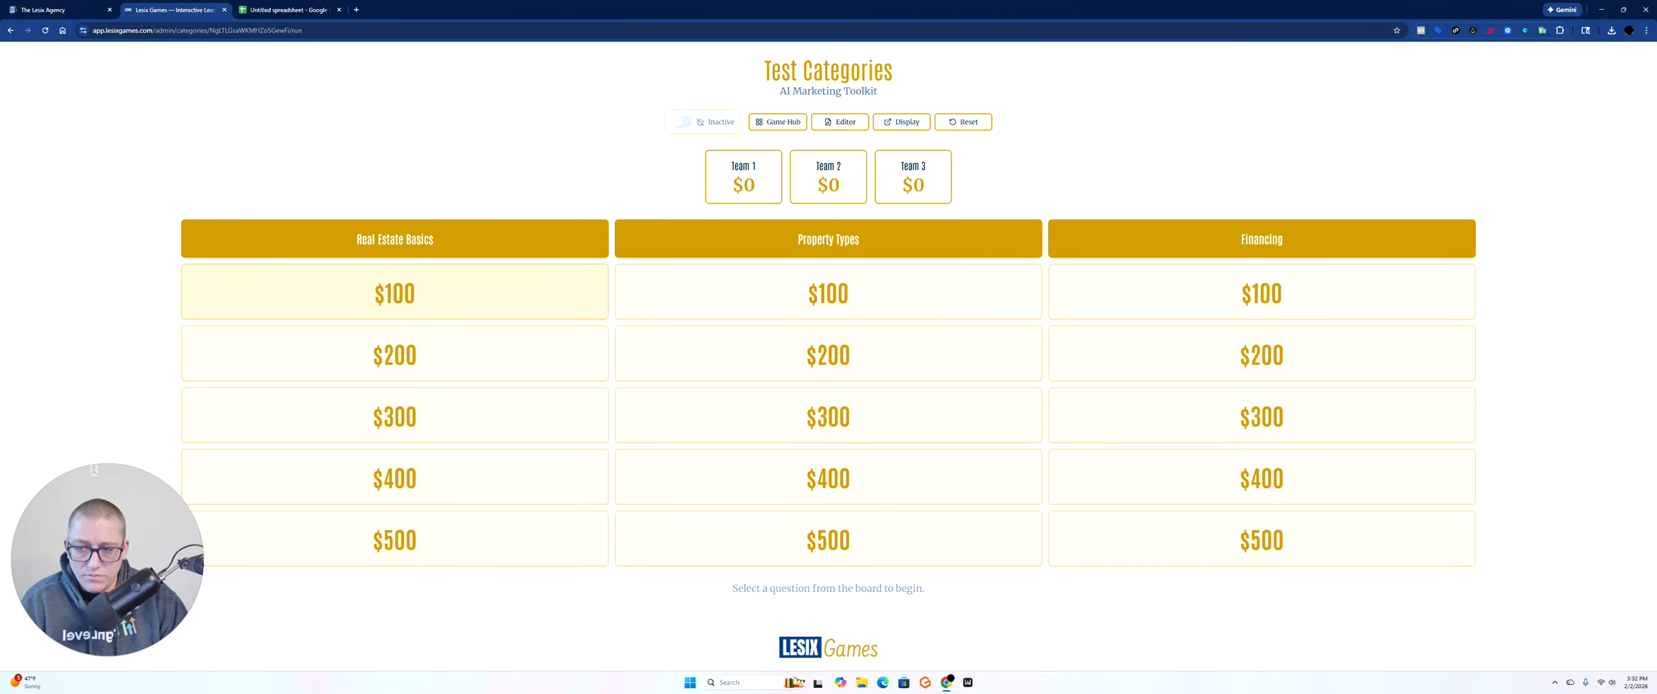
click(395, 293)
scroll(825, 335, down, 4)
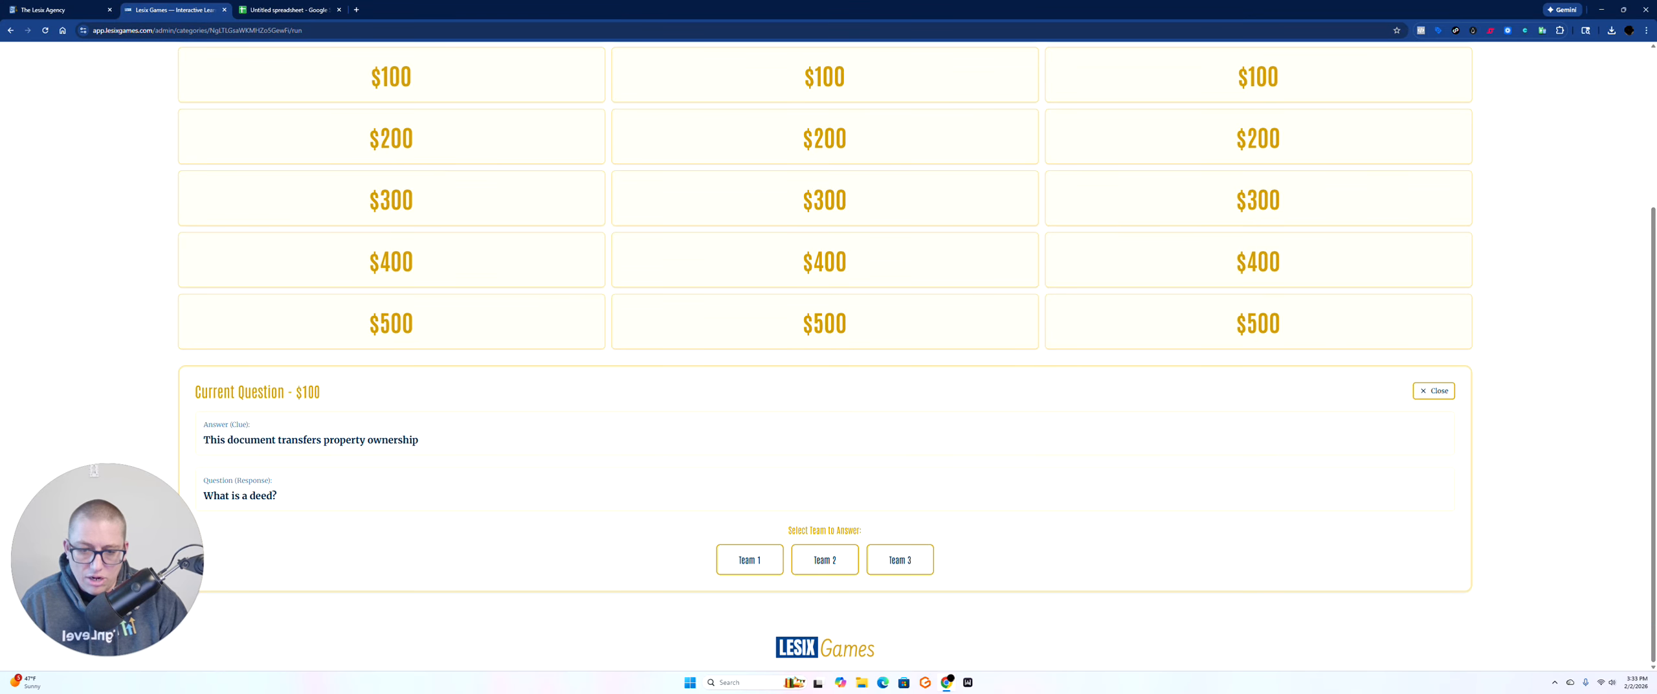
scroll(825, 353, up, 1)
scroll(825, 354, down, 1)
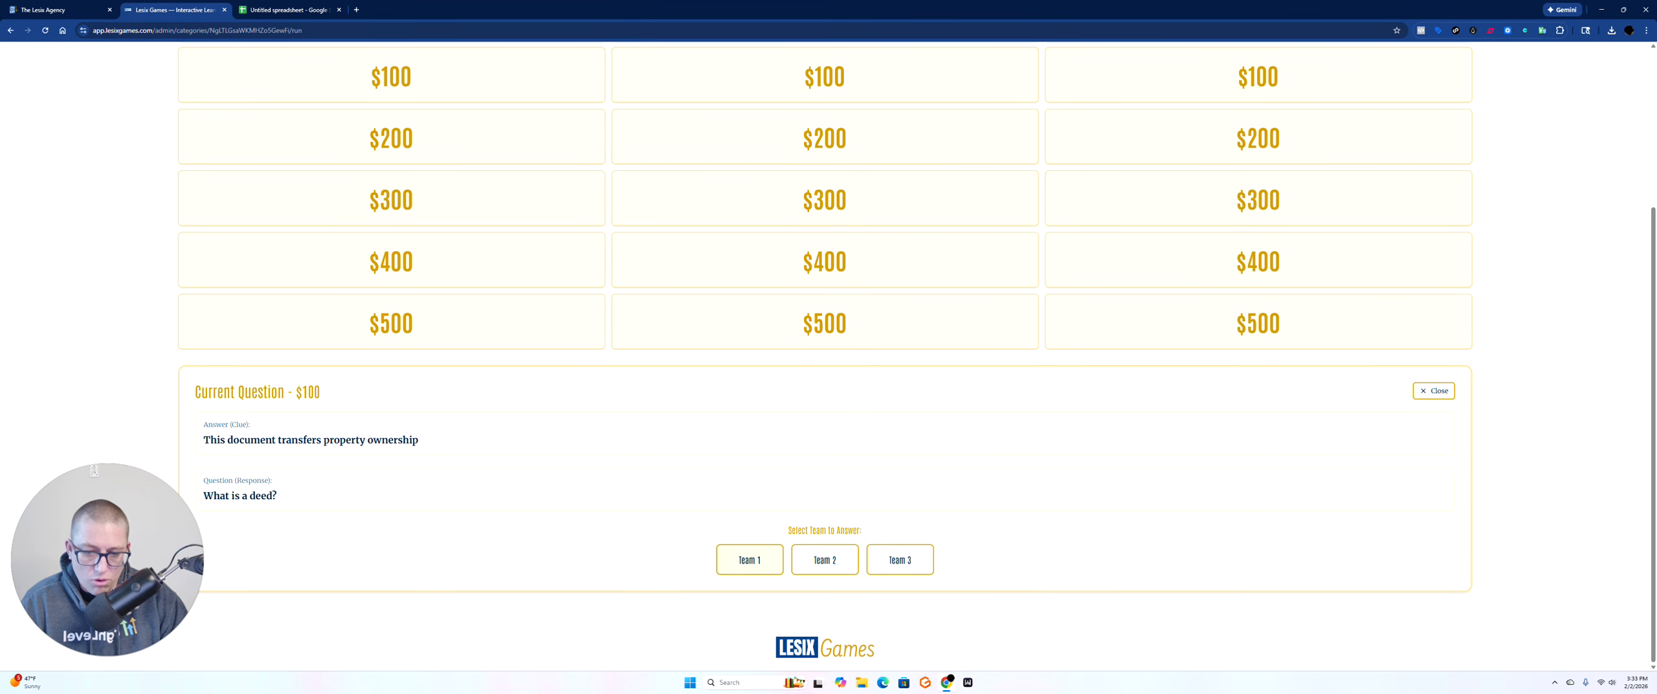
Let Team 1 answer the $100 question incorrectly, and mark Team 2's answer as correct.
click(749, 559)
scroll(749, 559, down, 1)
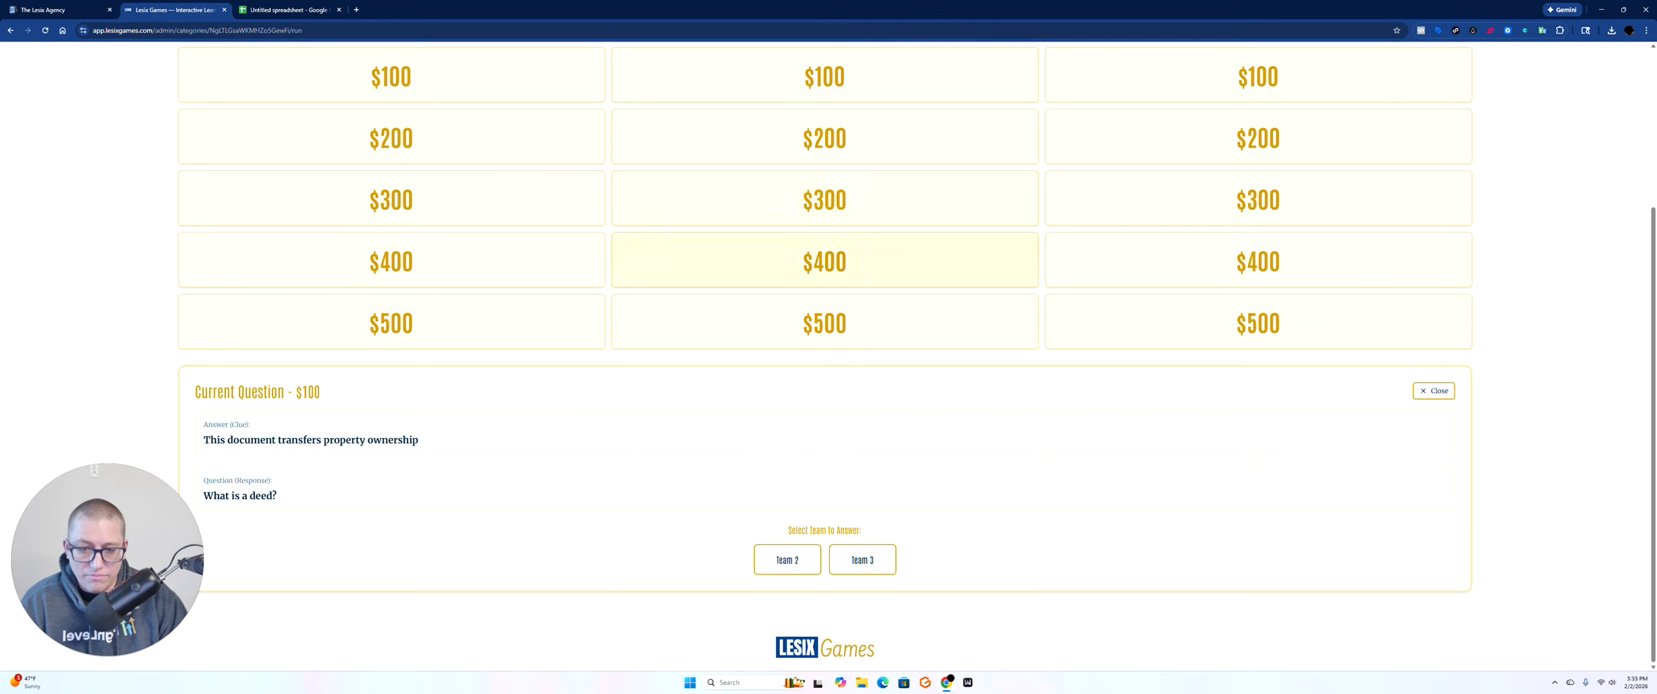
scroll(793, 564, down, 1)
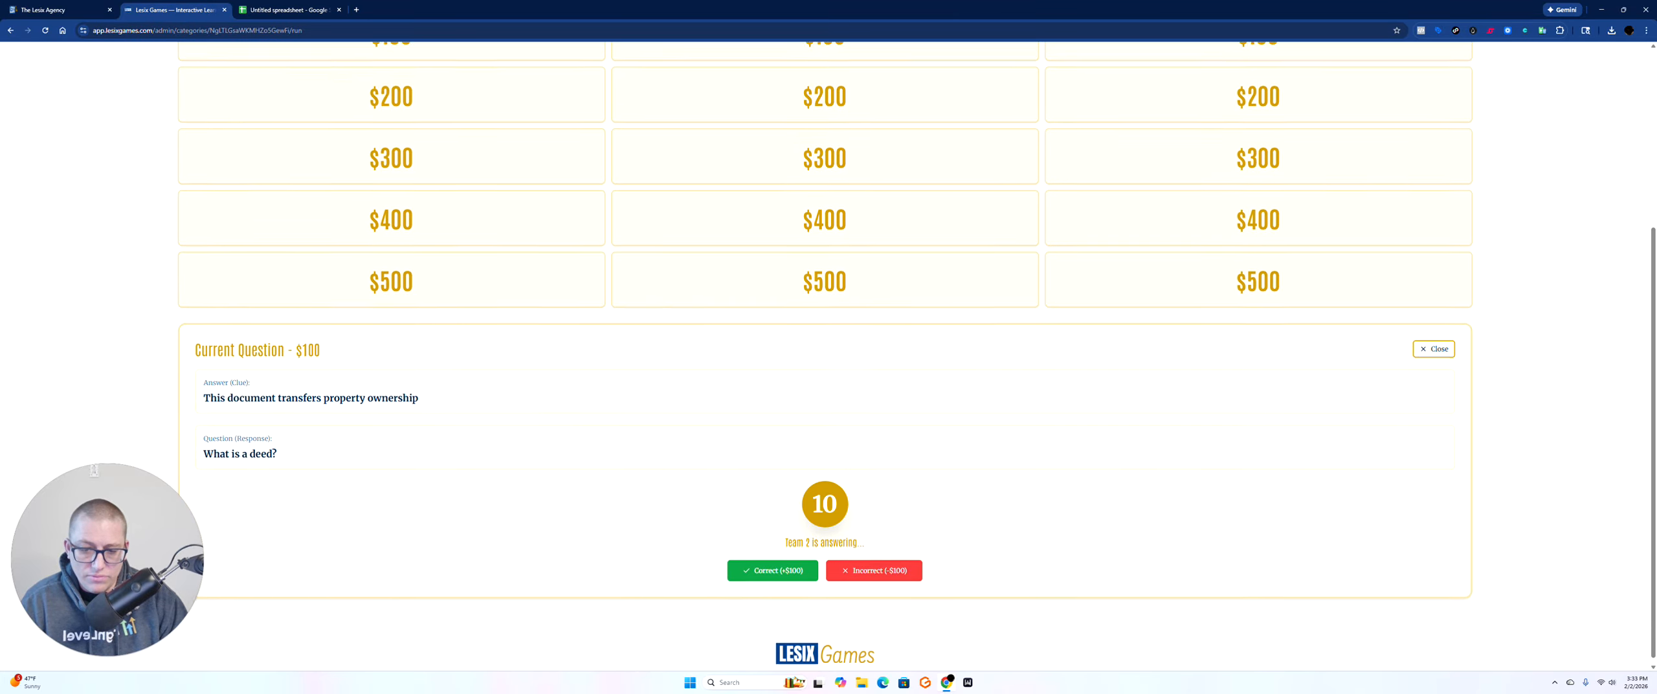
click(792, 564)
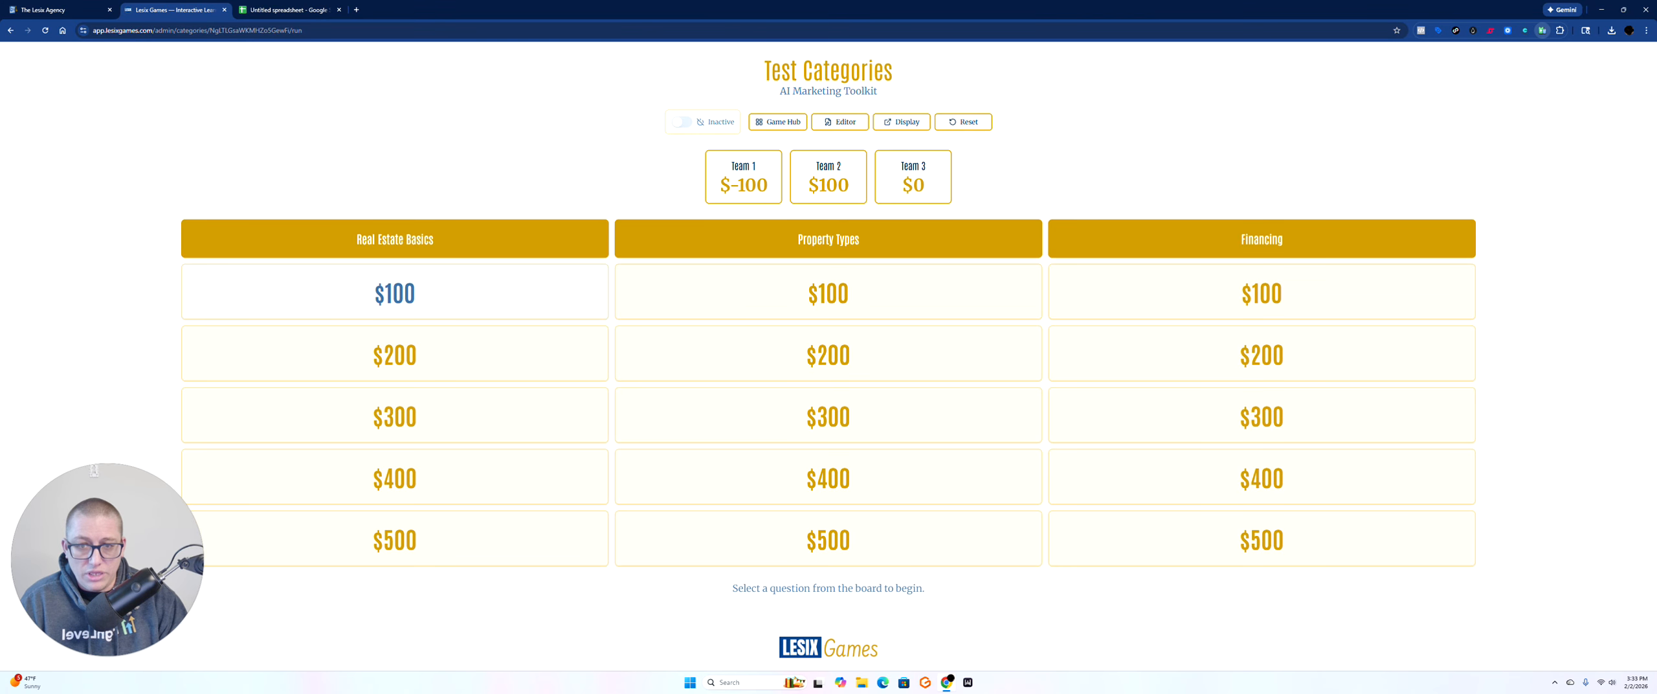
Show the running game in the phone simulator and open the $200 question under Real Estate Basics.
click(1542, 29)
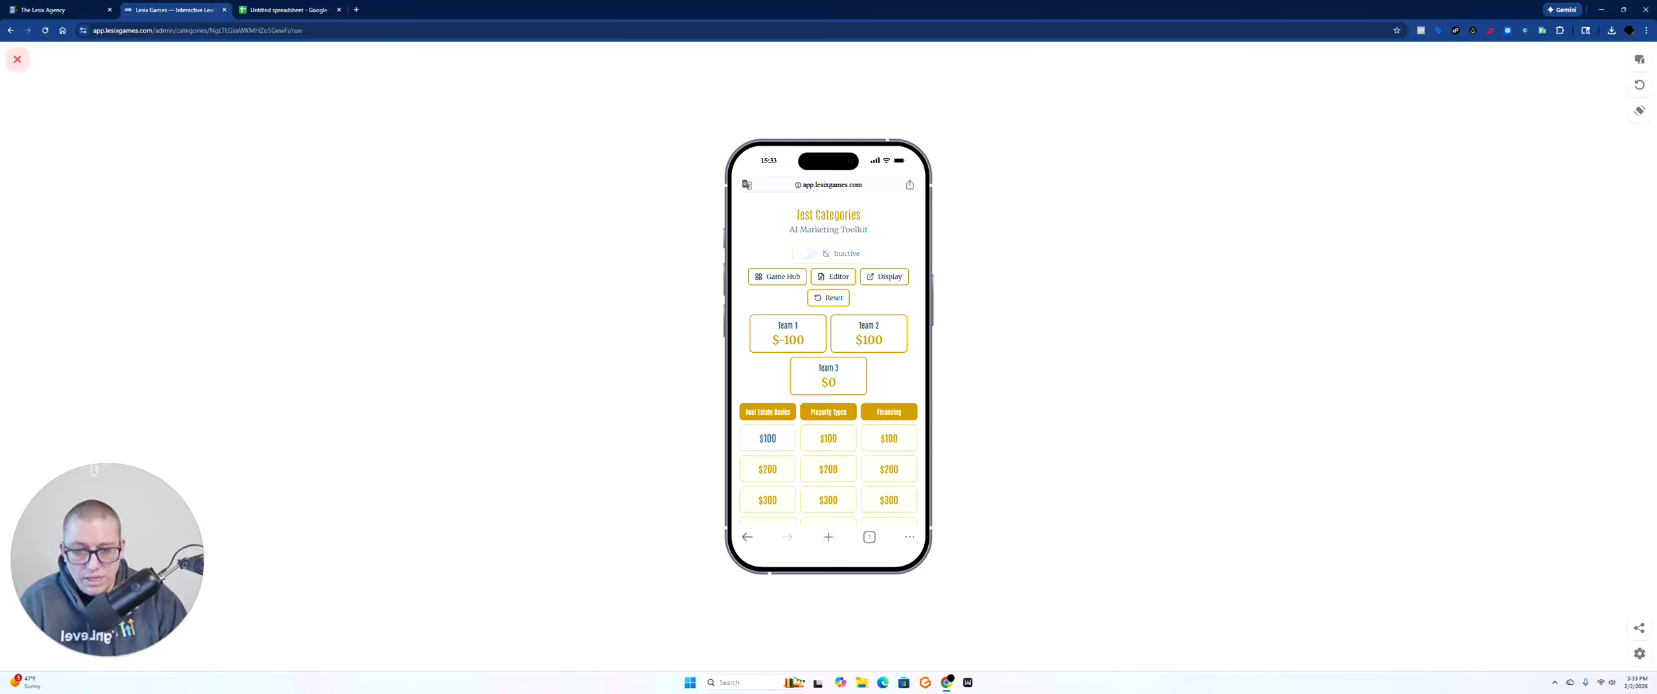
scroll(767, 375, down, 2)
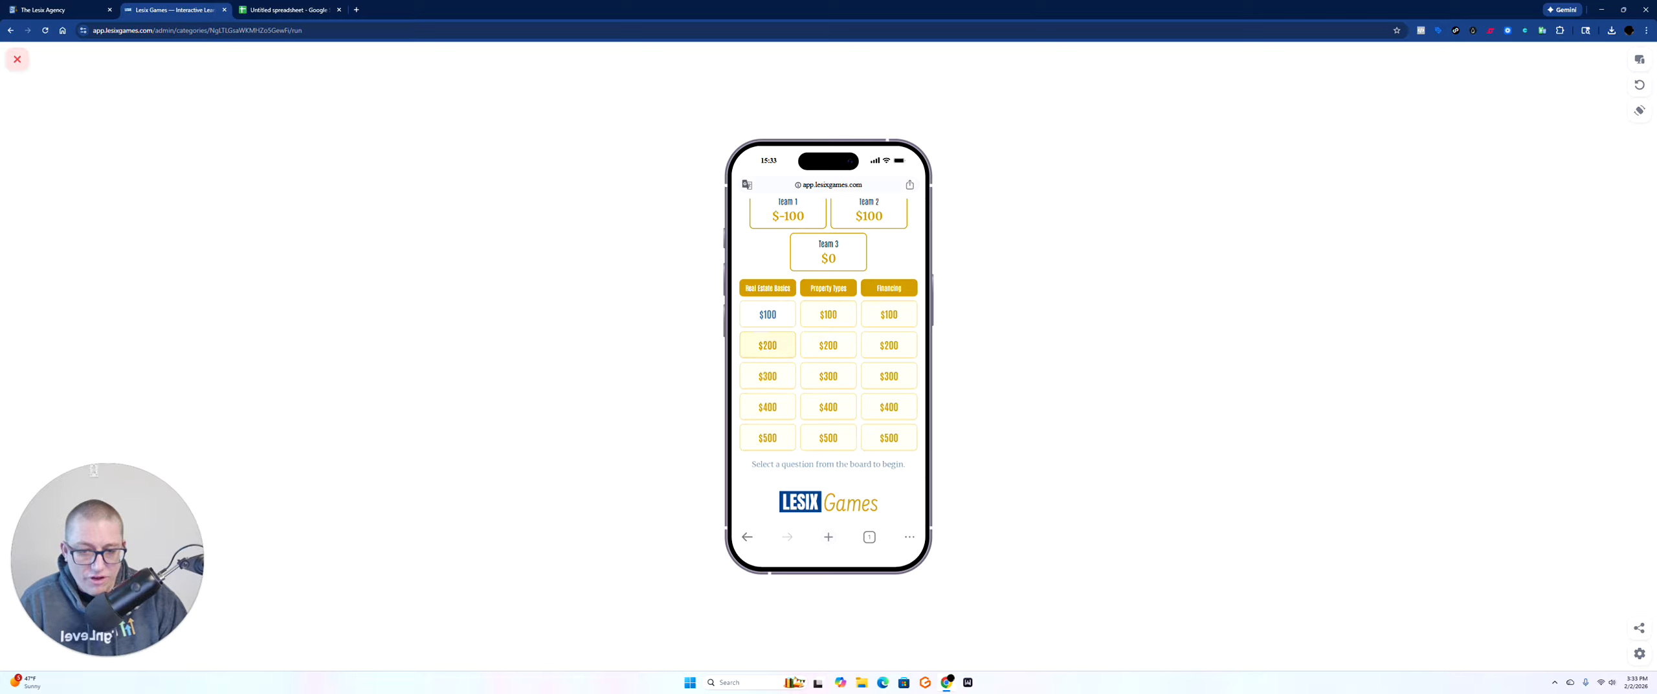
click(768, 345)
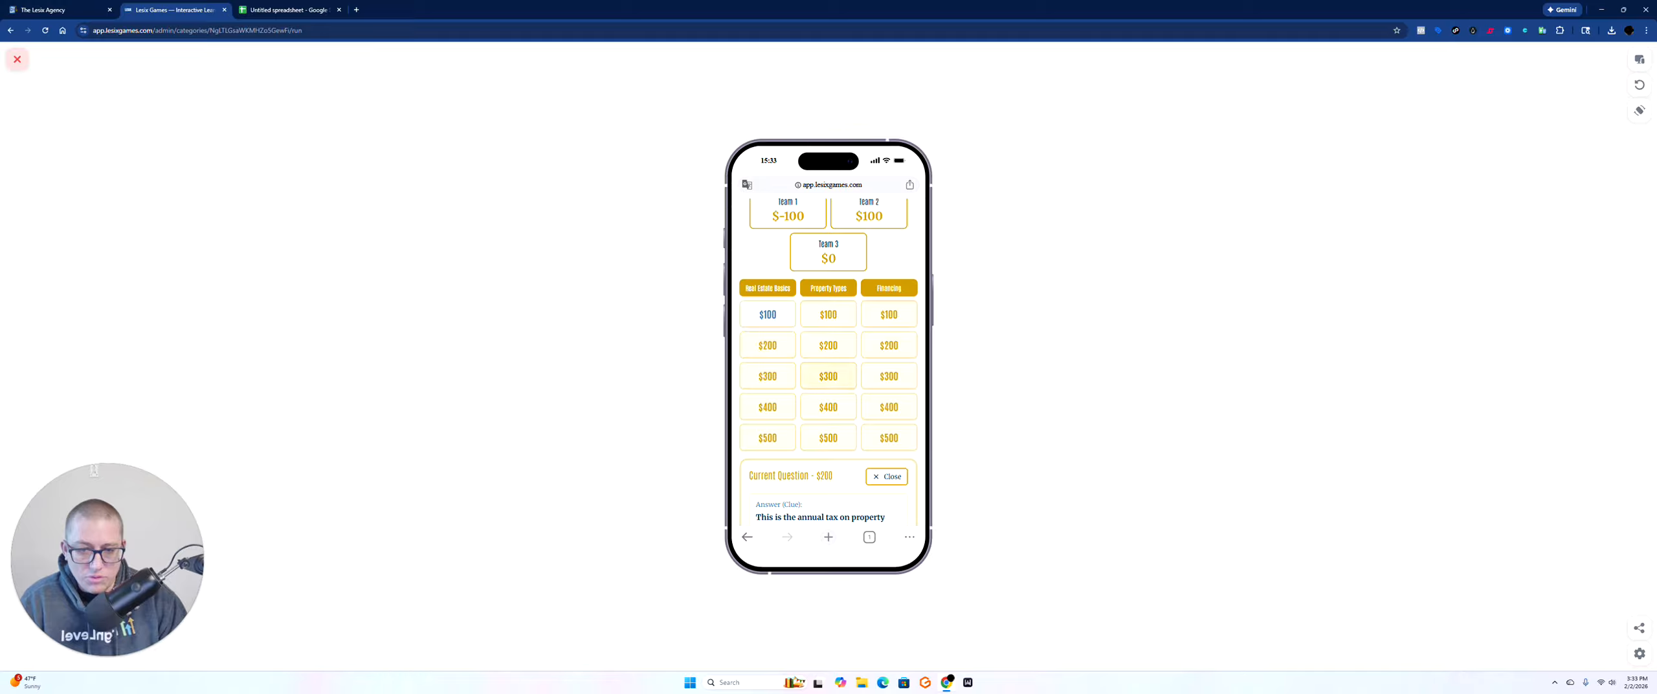
Mark Team 1's answer to the $200 question as correct, return to the board, and exit the phone simulator.
scroll(829, 375, down, 3)
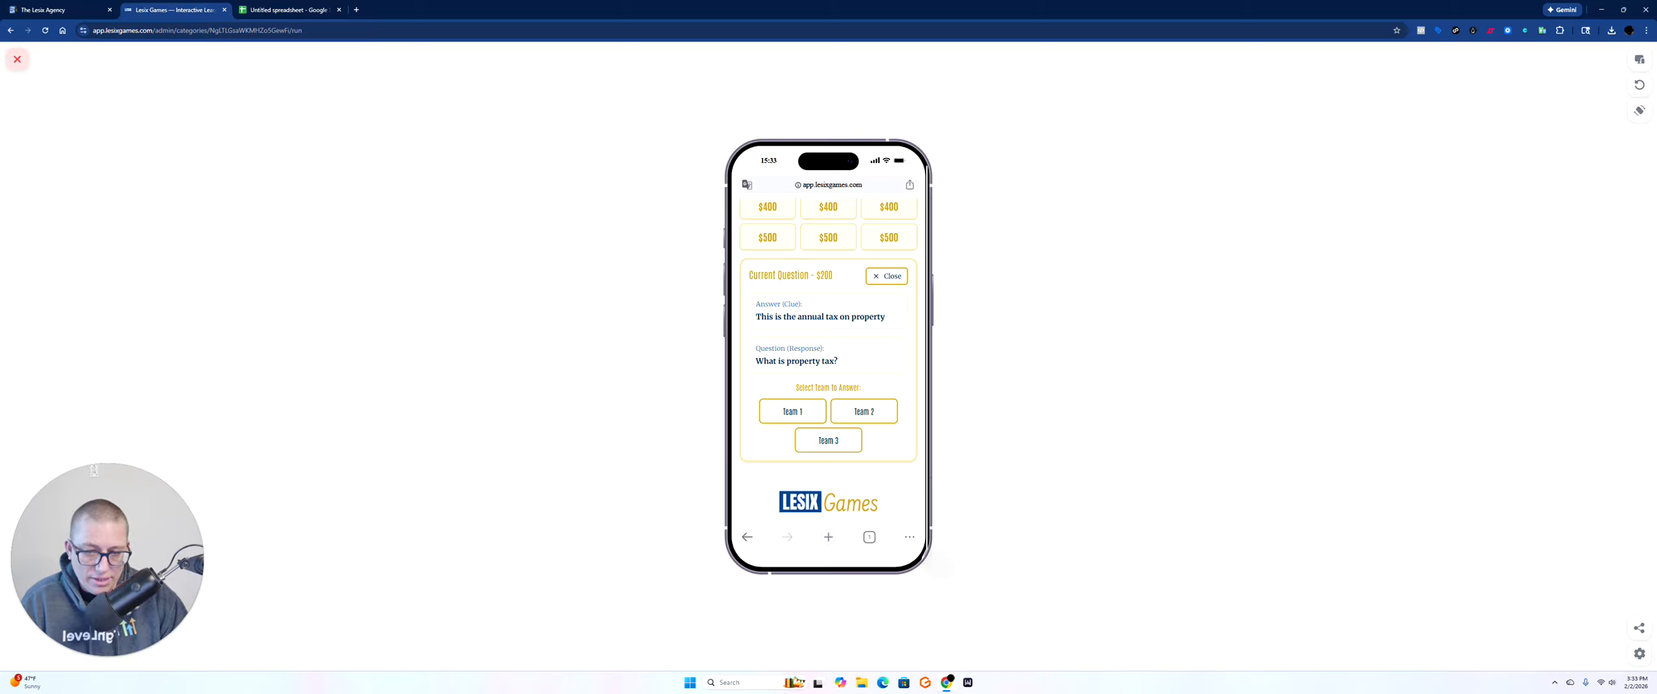
click(792, 411)
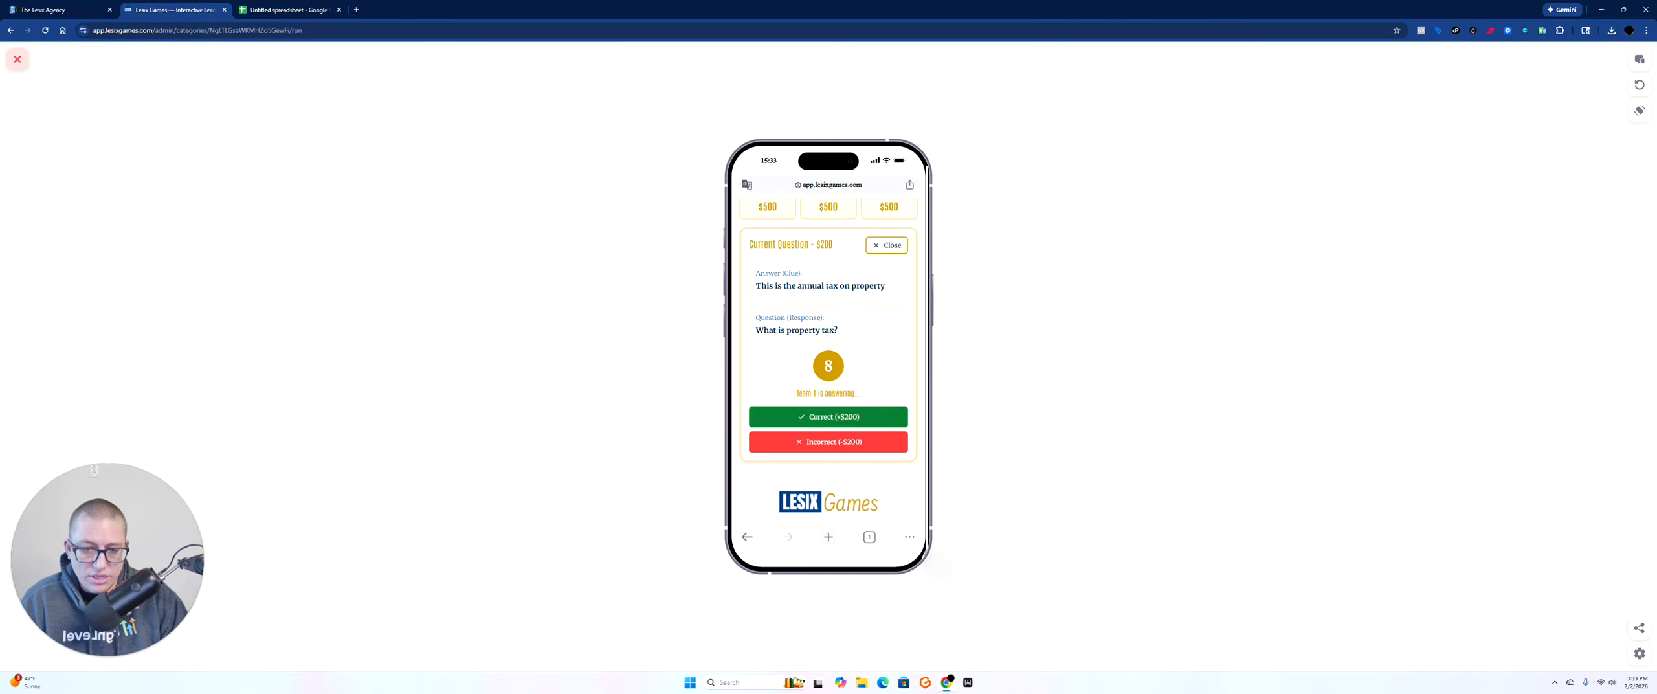
click(829, 416)
scroll(829, 417, up, 5)
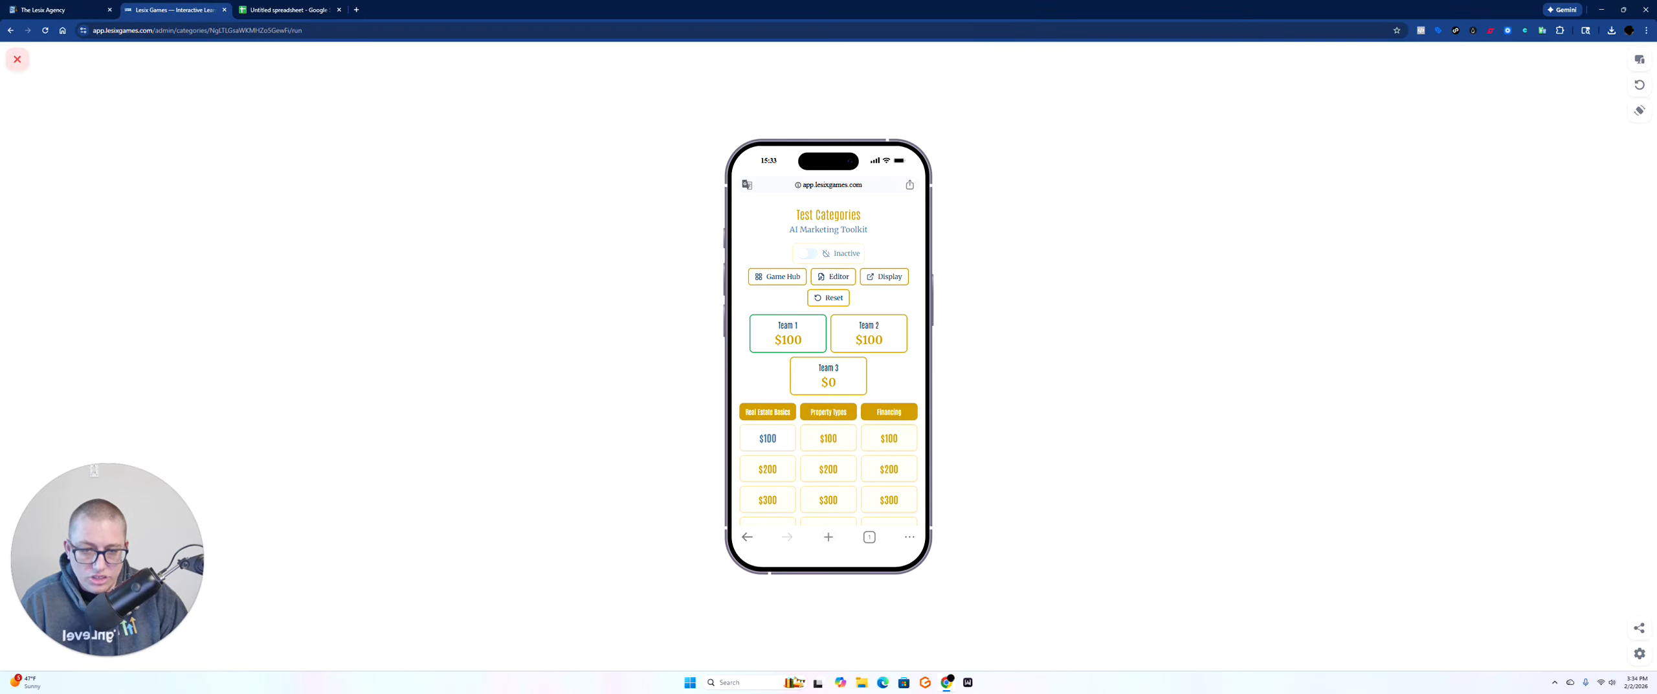
scroll(780, 274, down, 5)
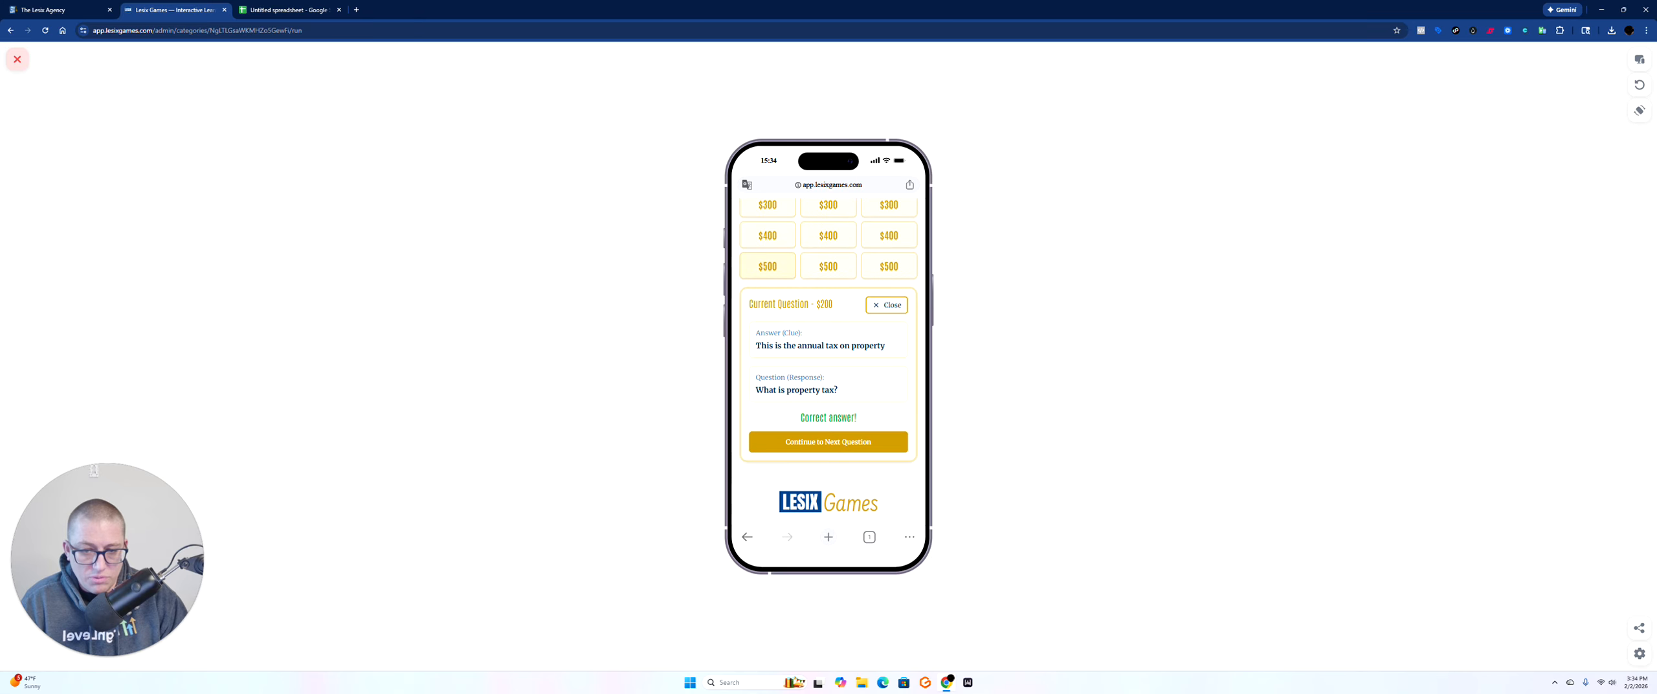
click(828, 441)
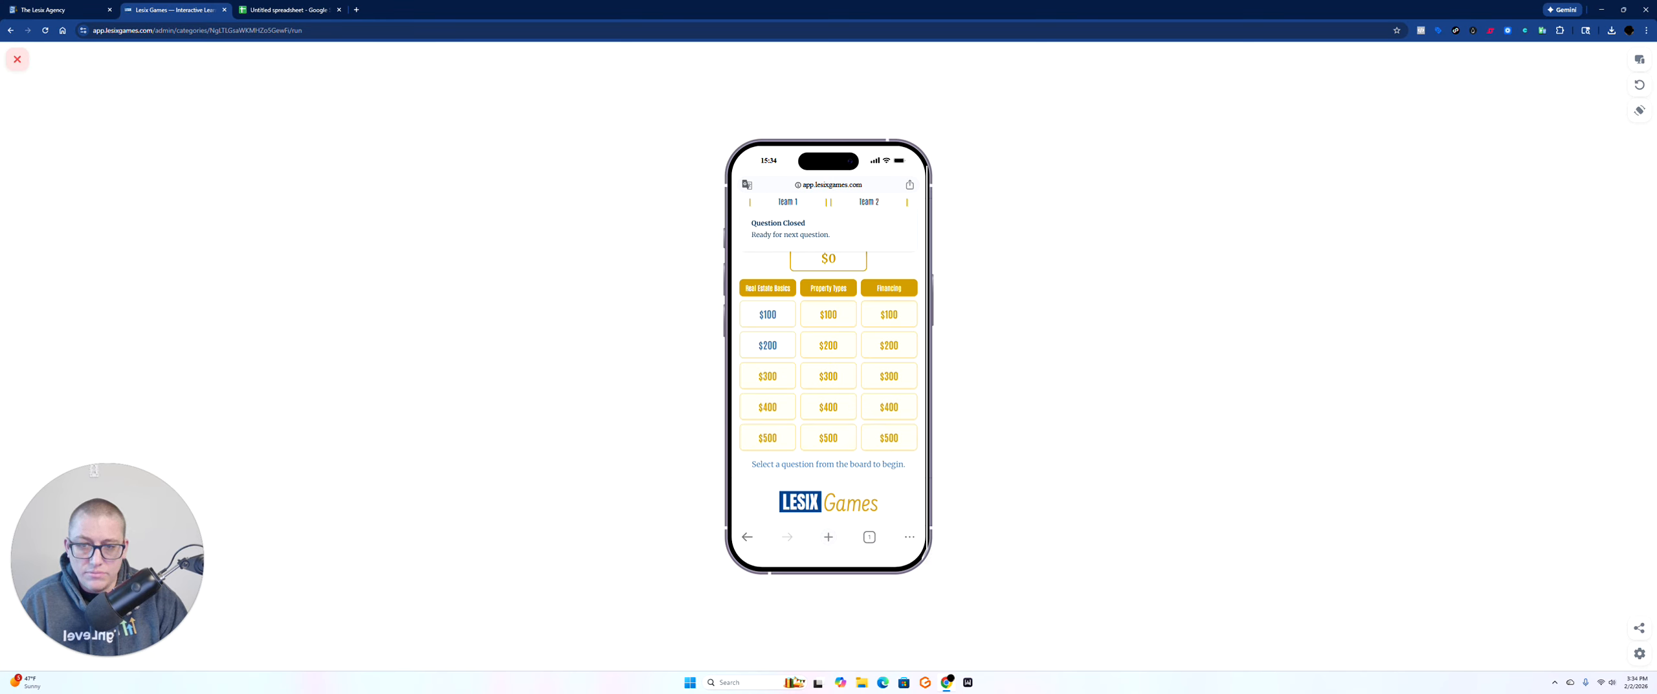
click(18, 59)
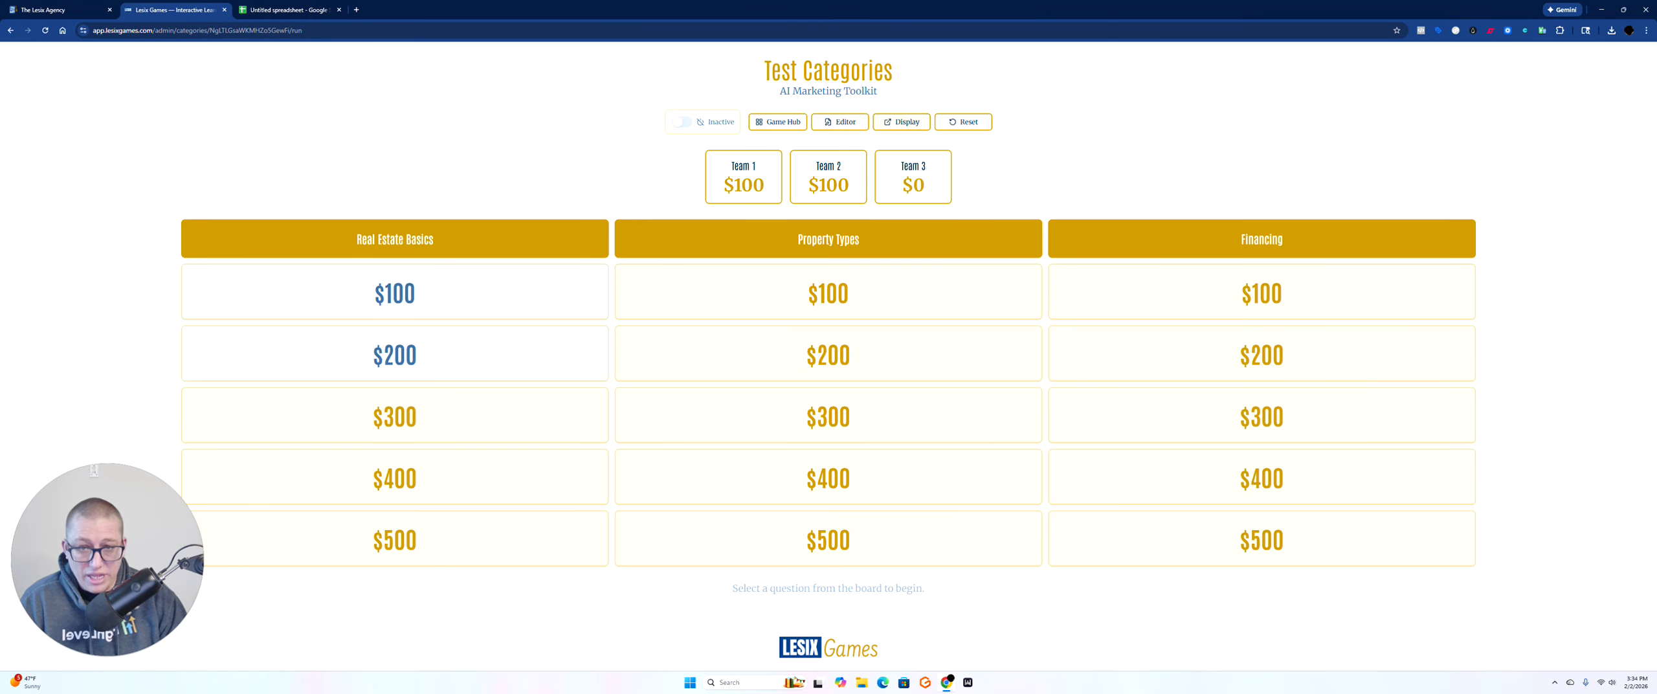
Open the game's display in a separate window and arrange it side by side with the host control window.
click(901, 122)
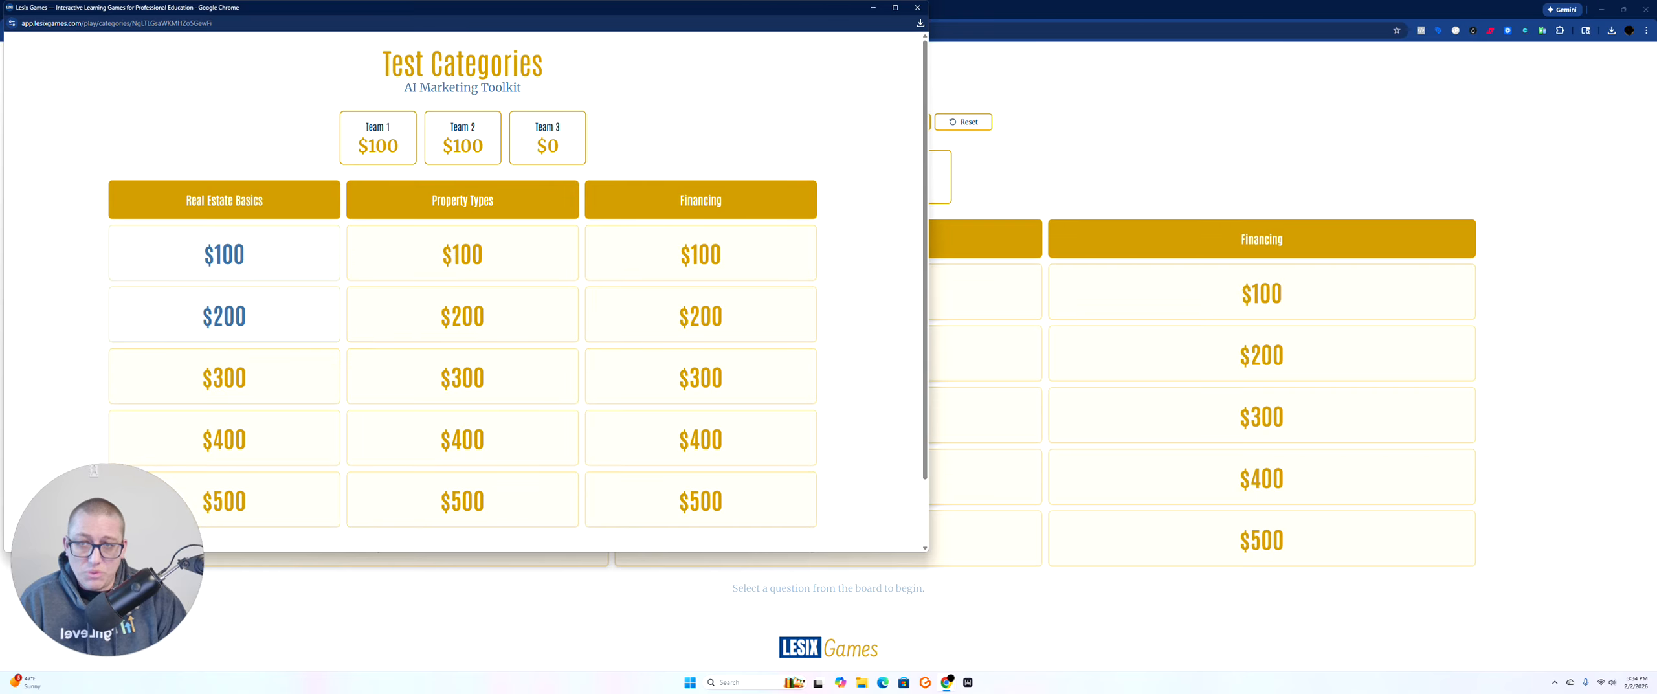
drag(718, 7, 1349, 100)
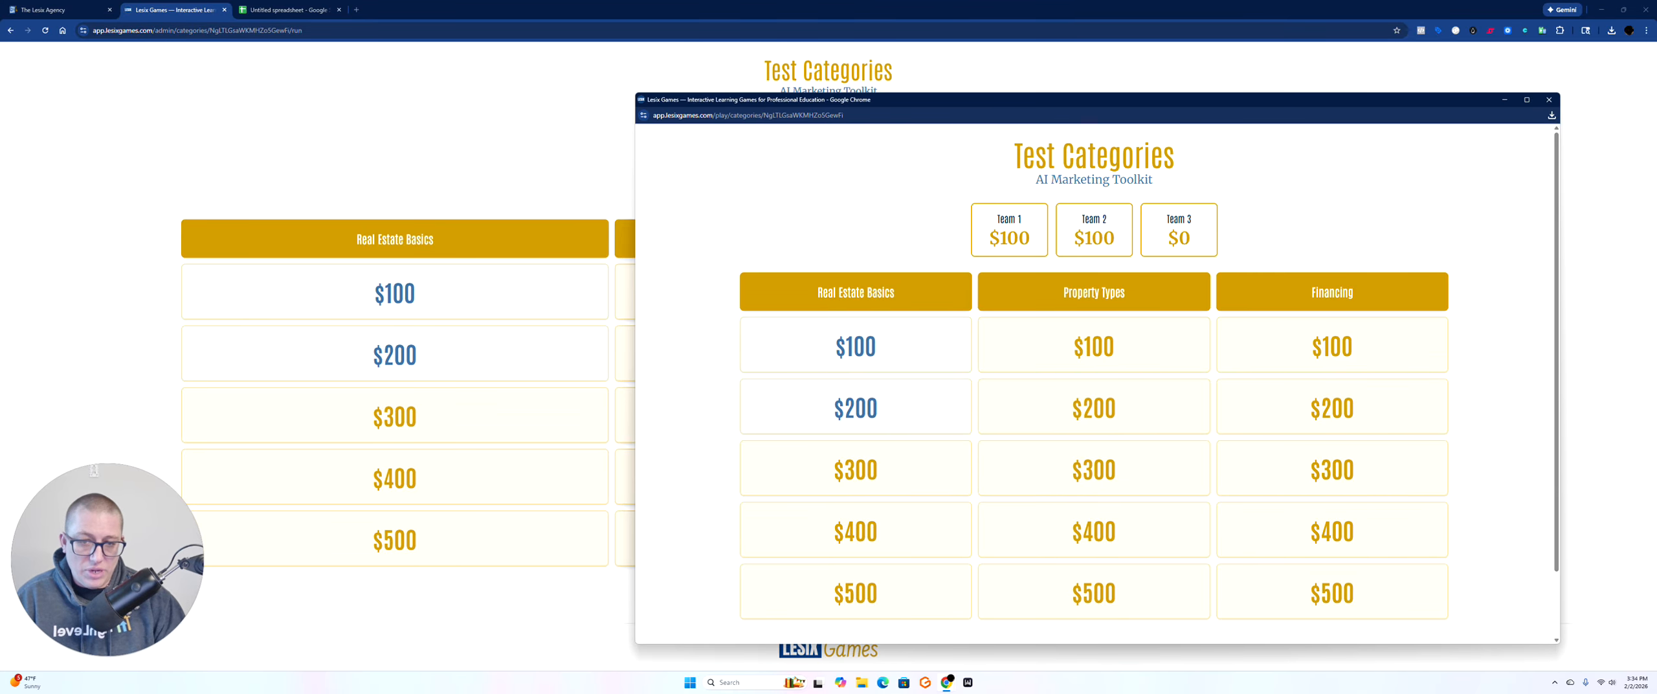
click(1623, 10)
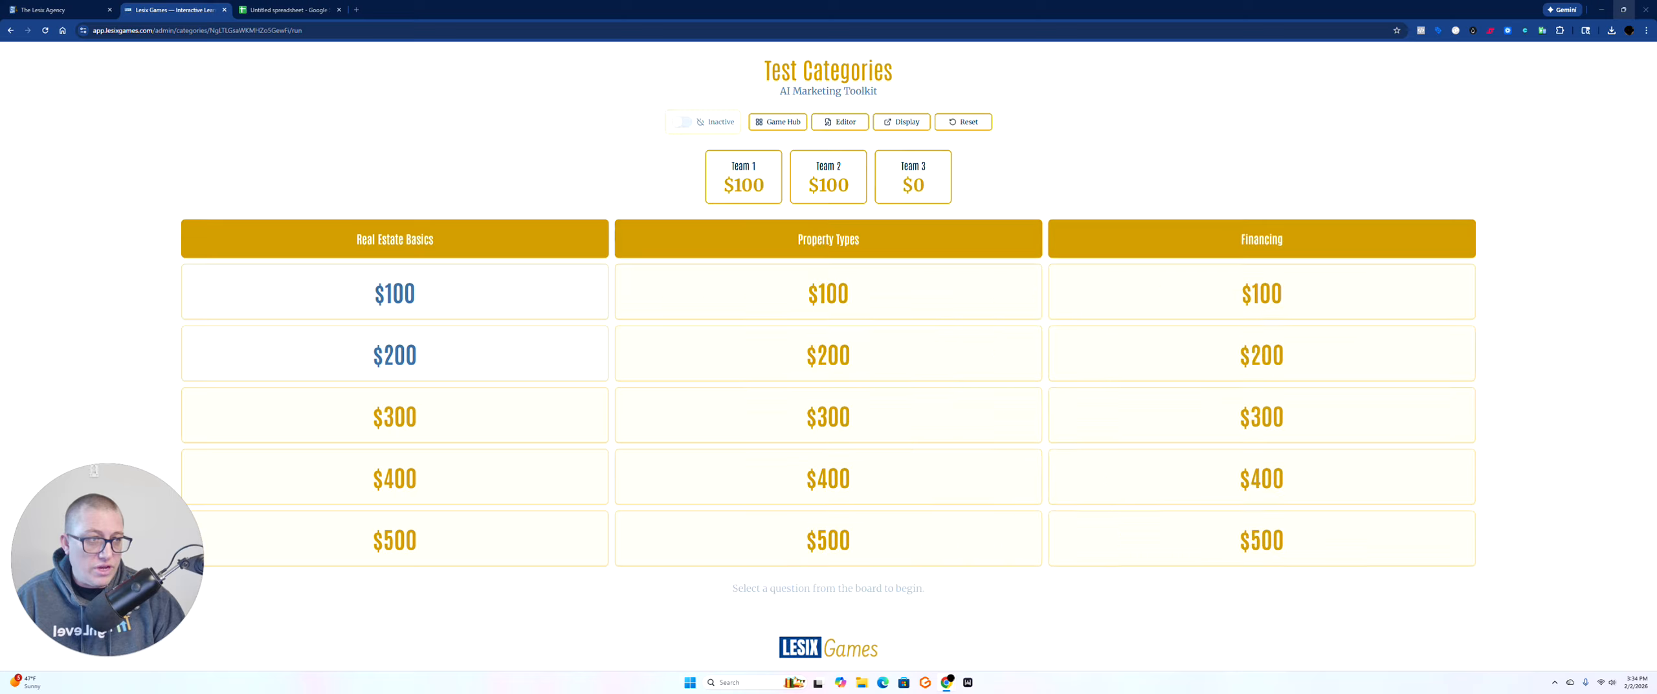
drag(1461, 336, 884, 336)
click(971, 100)
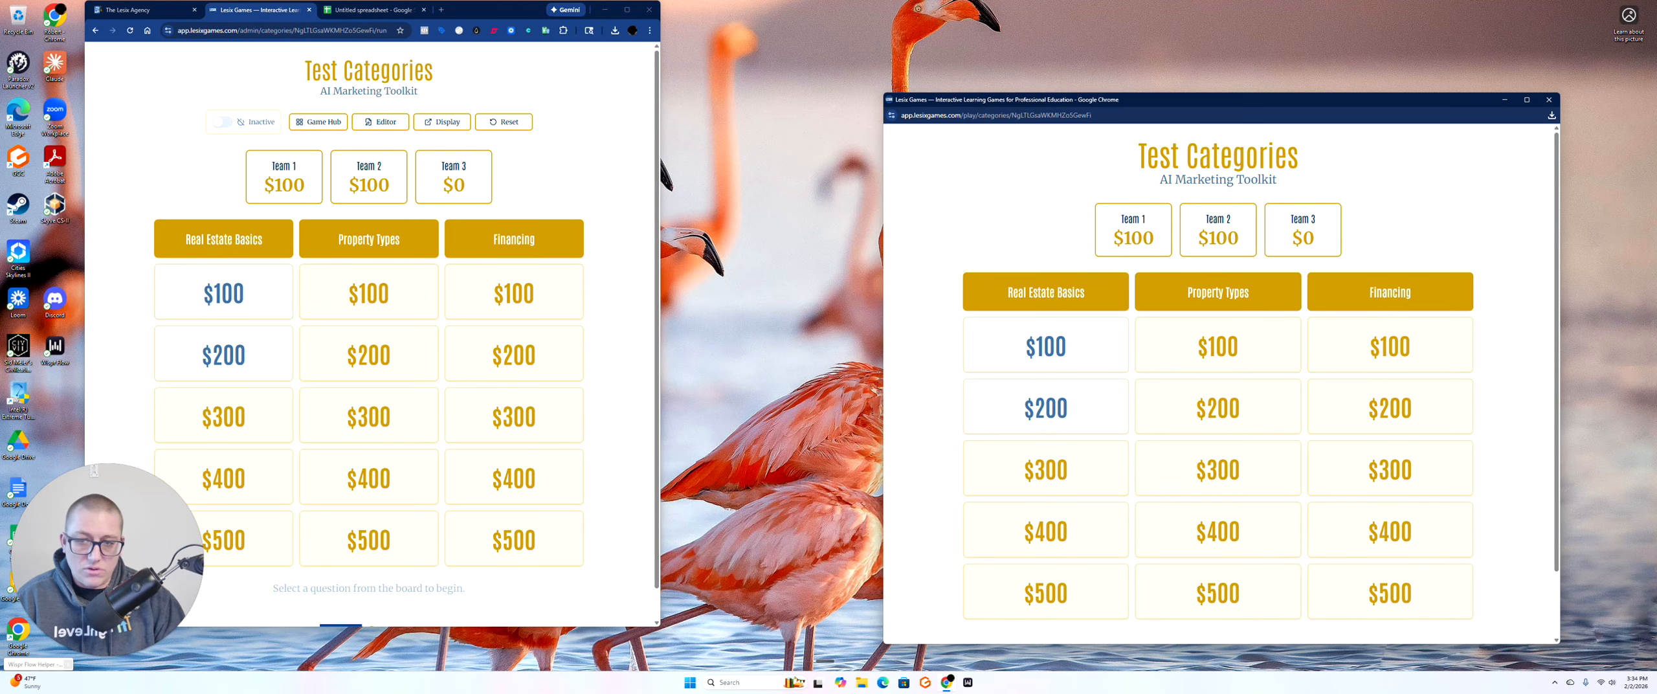
drag(660, 336, 876, 337)
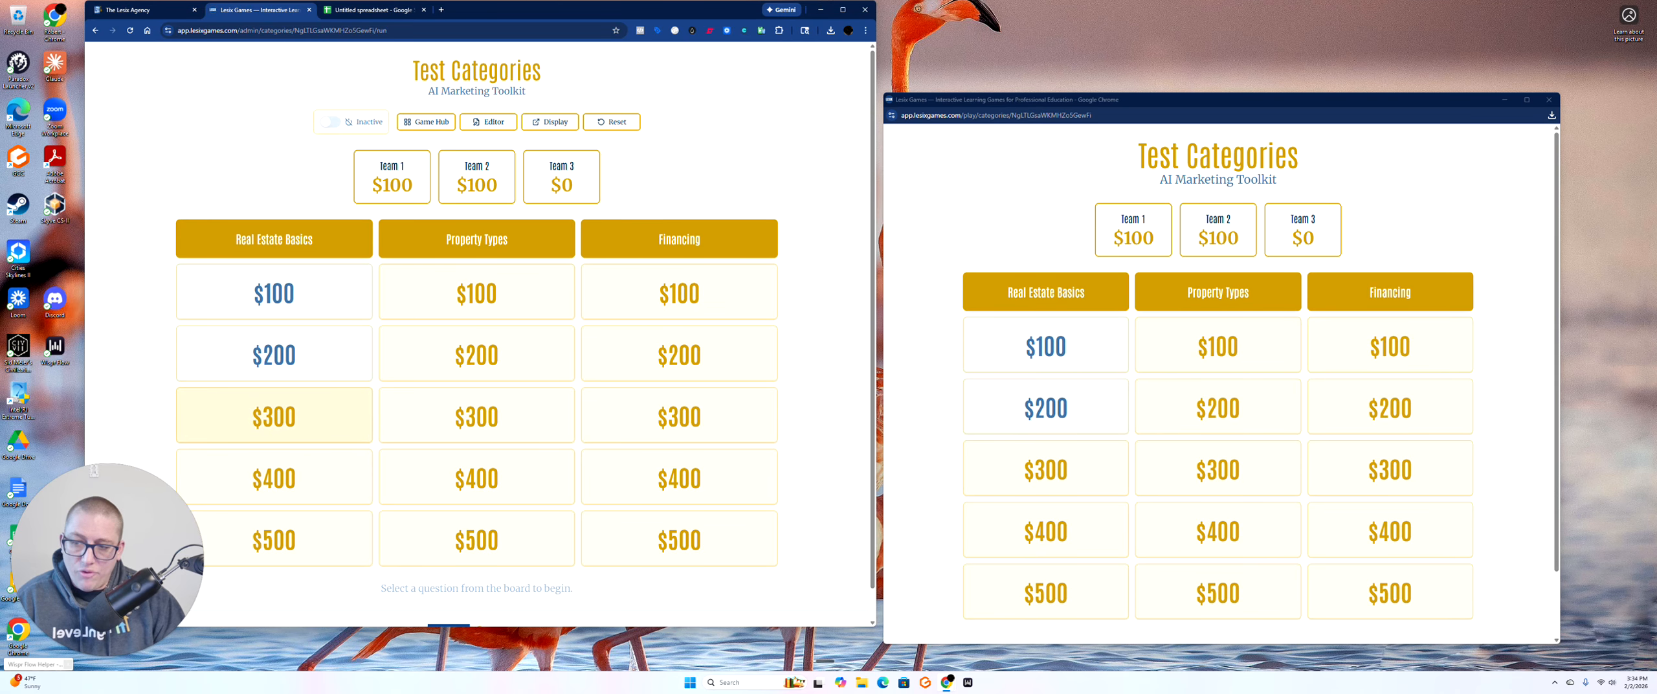
Open the $300 question under Real Estate Basics and let Team 1 miss it, checking the team scores.
click(273, 415)
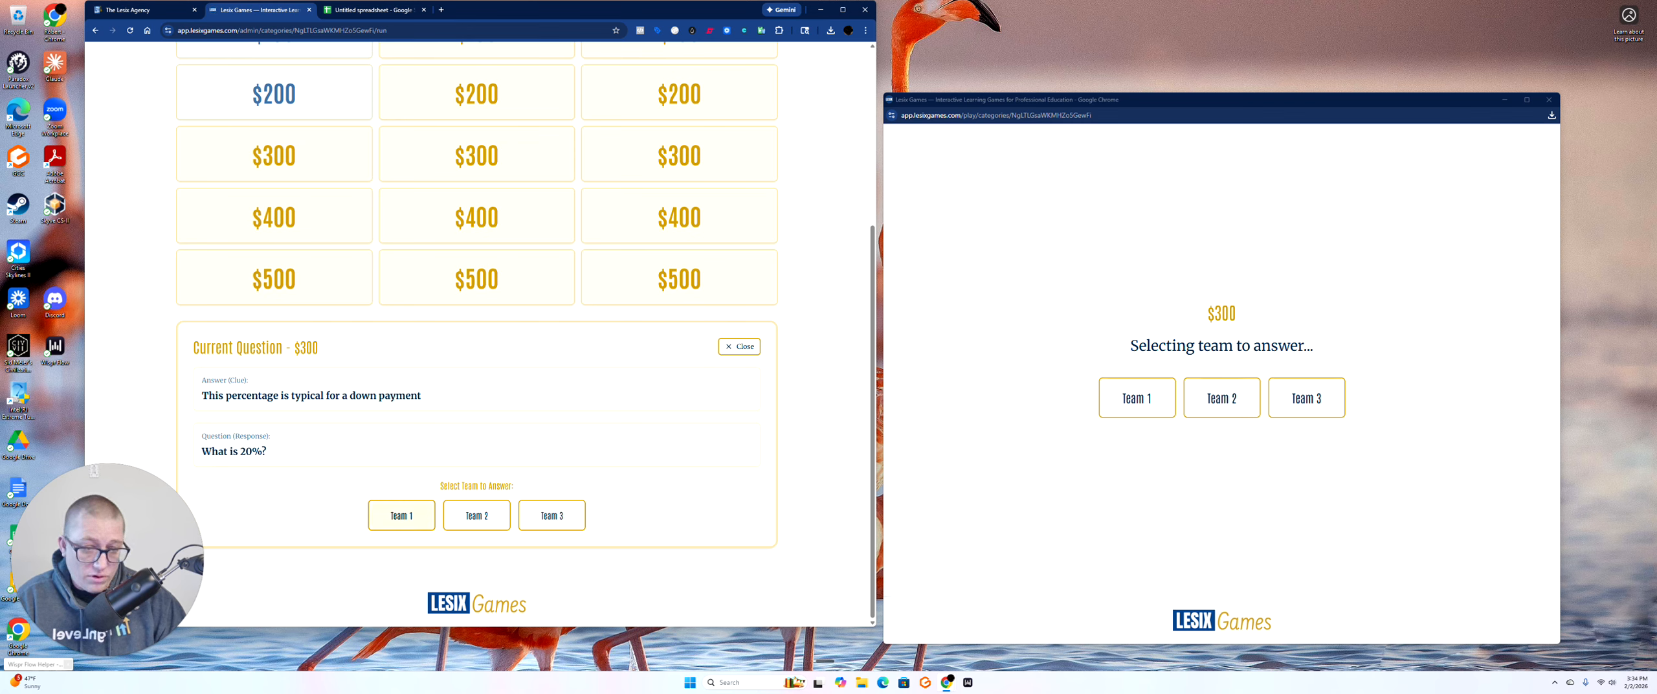
click(401, 515)
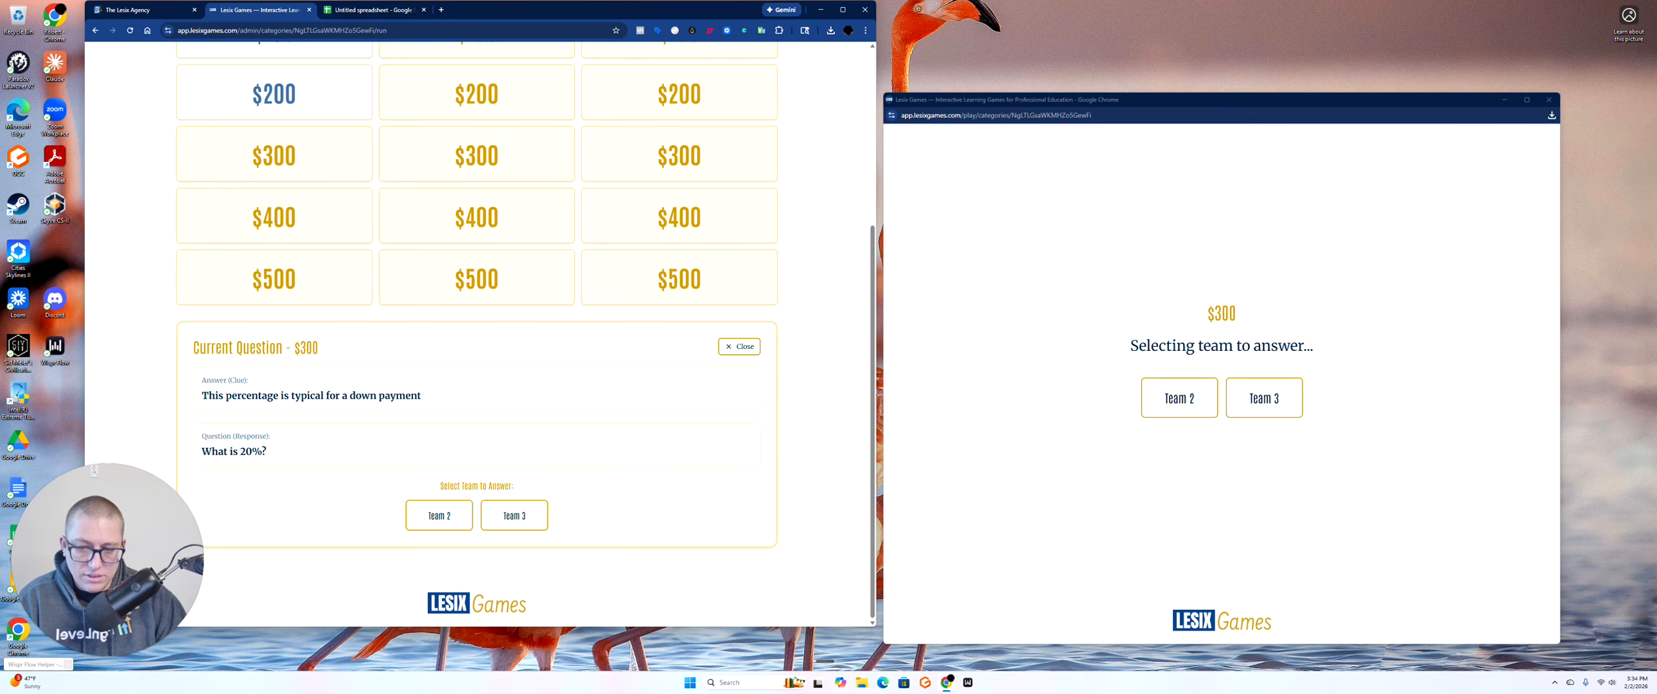
scroll(476, 334, up, 5)
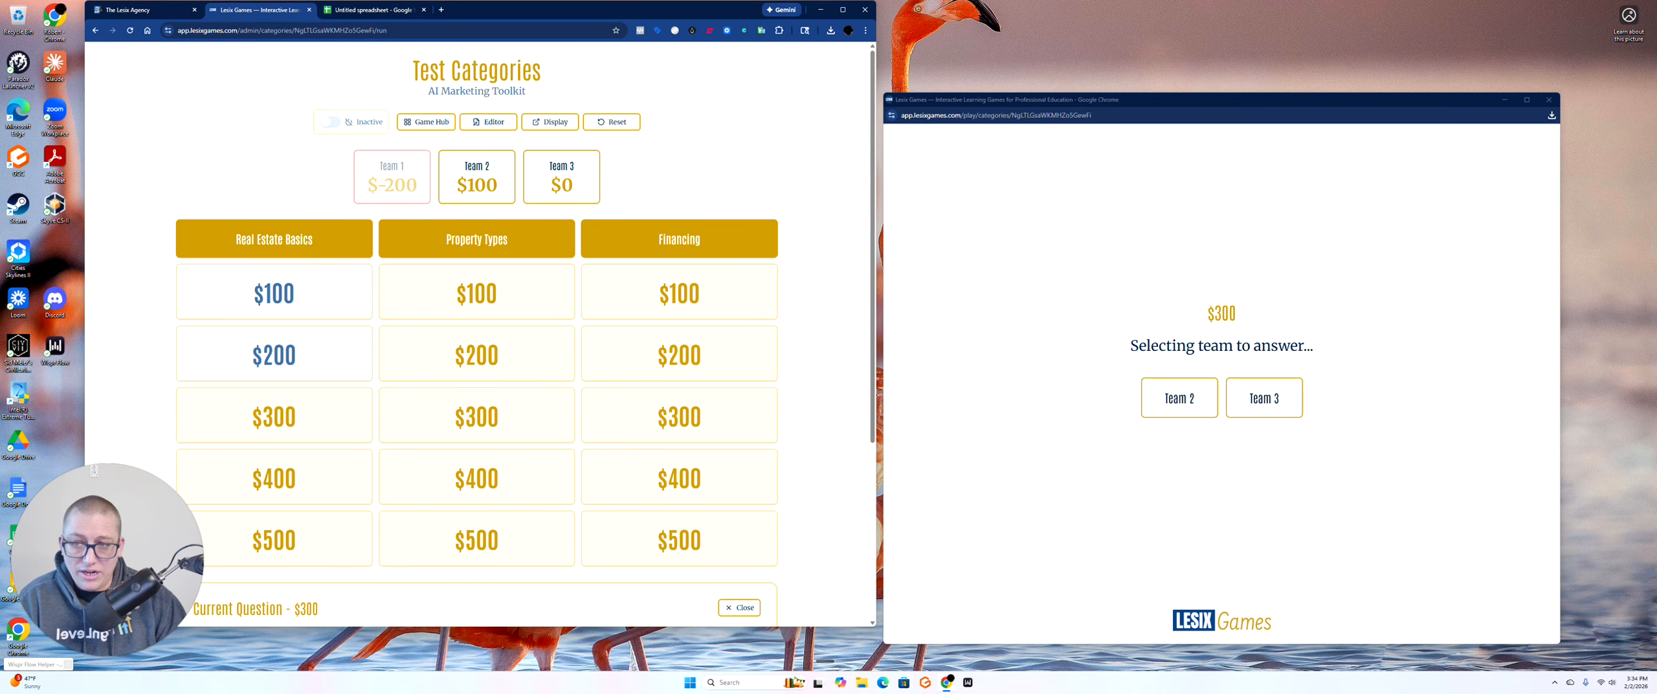
scroll(476, 155, down, 4)
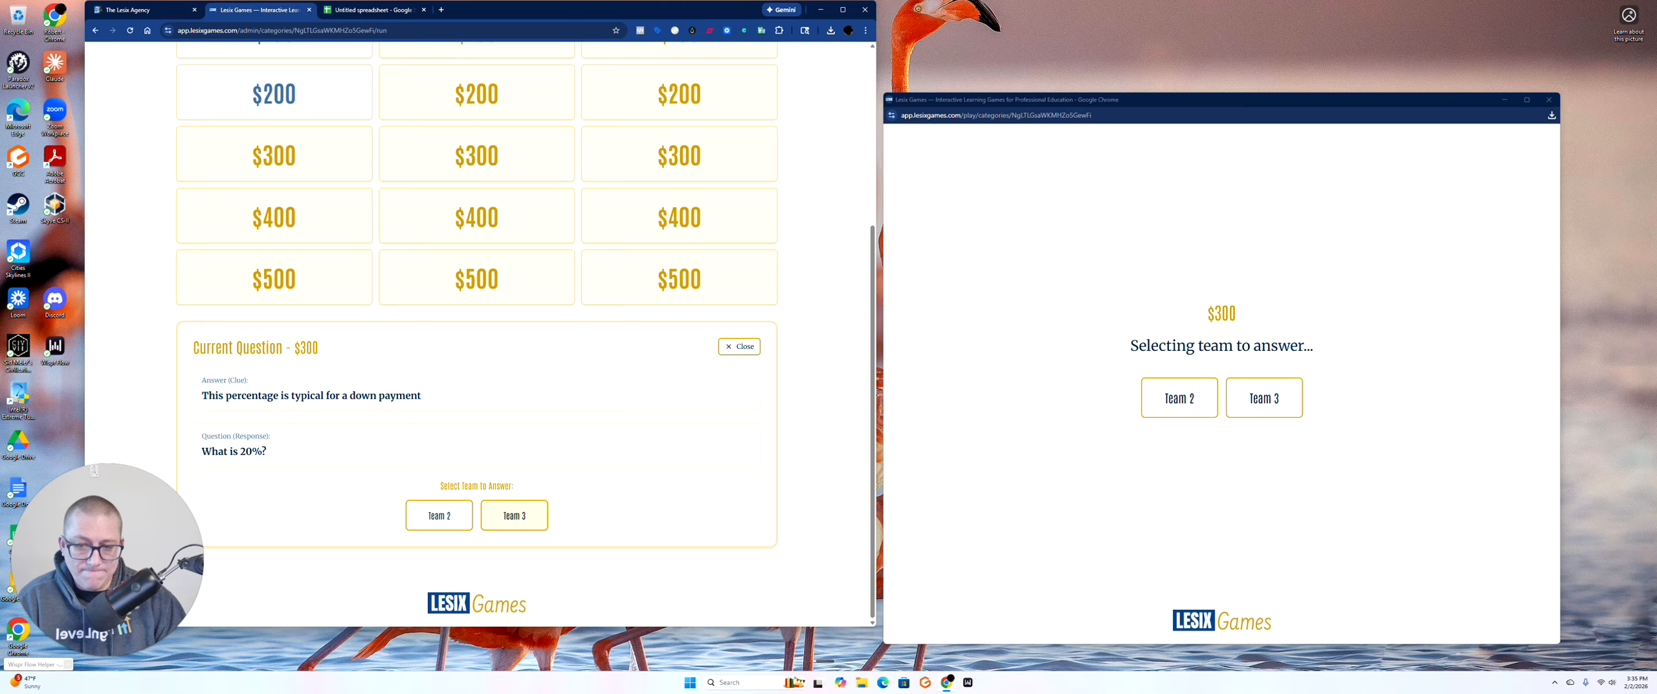
Let Team 3 answer the $300 question, mark the answer as correct, and continue to the question board.
click(513, 515)
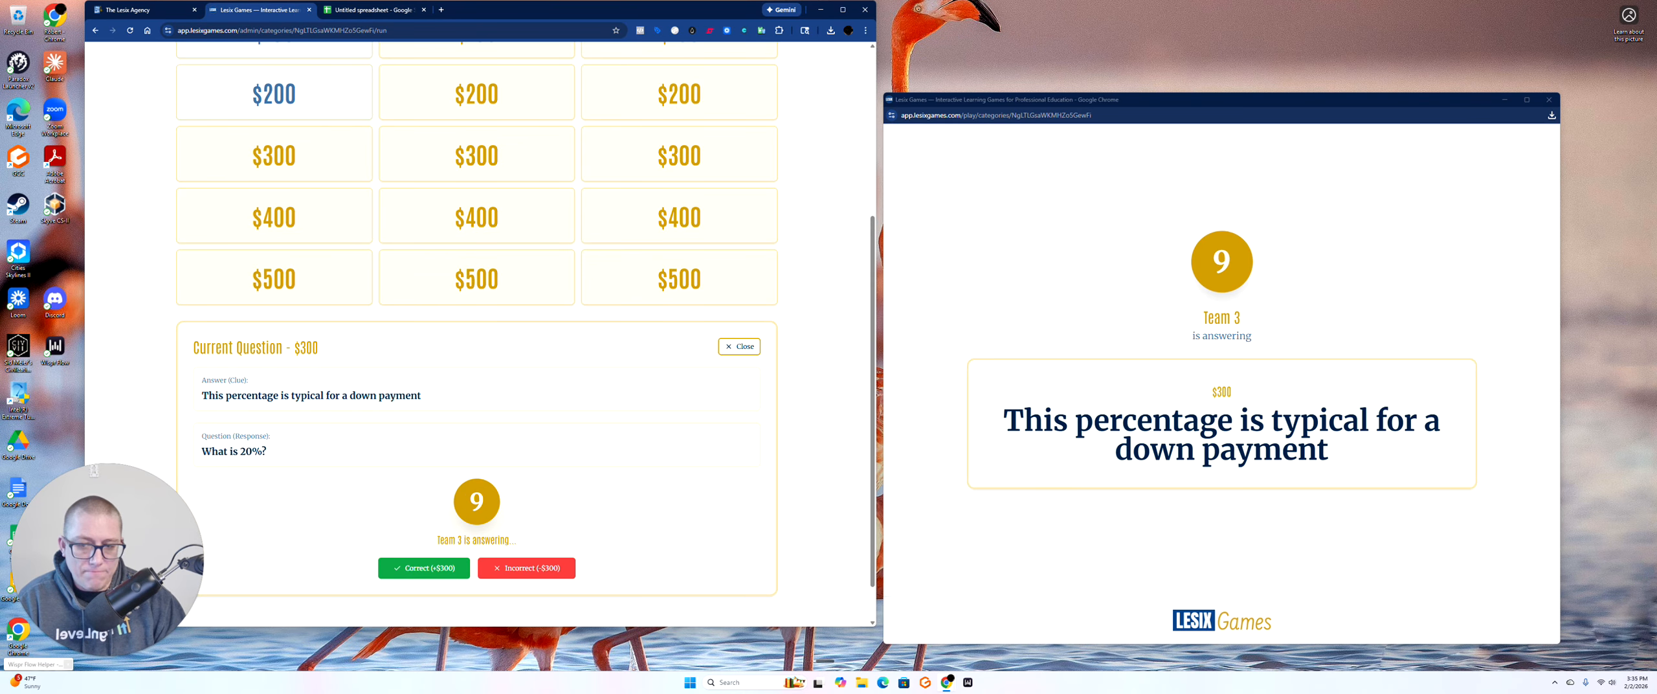
click(424, 567)
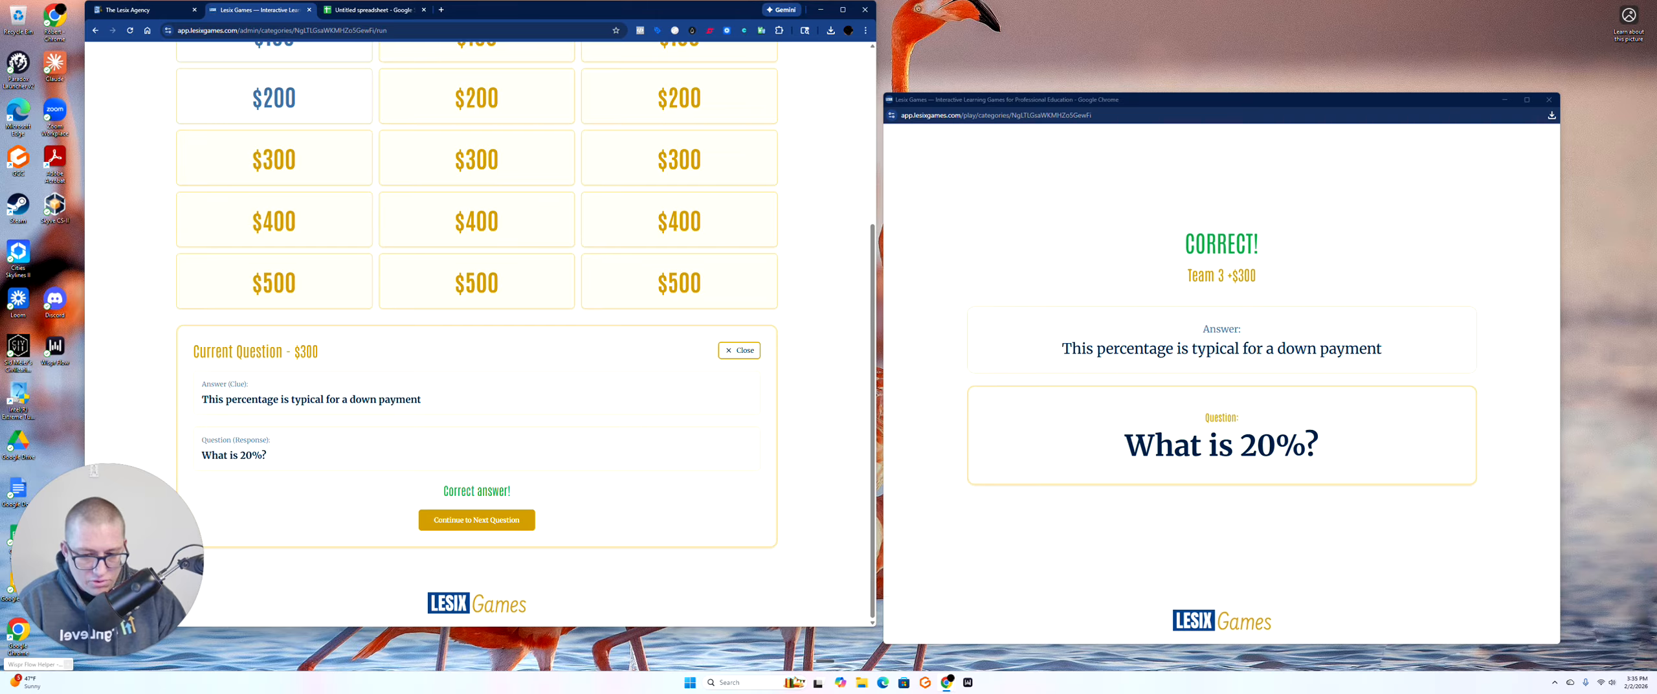
click(477, 520)
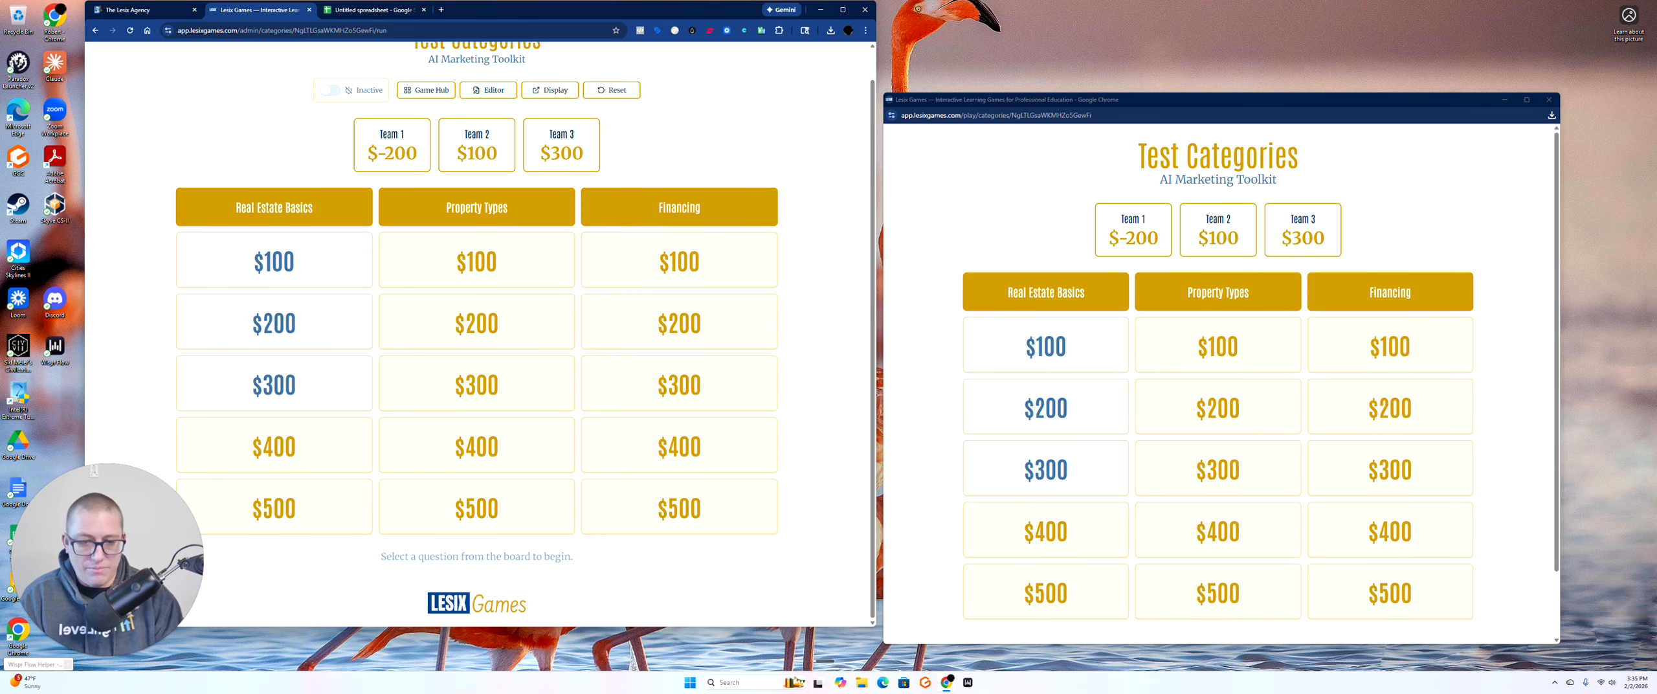
scroll(679, 476, up, 1)
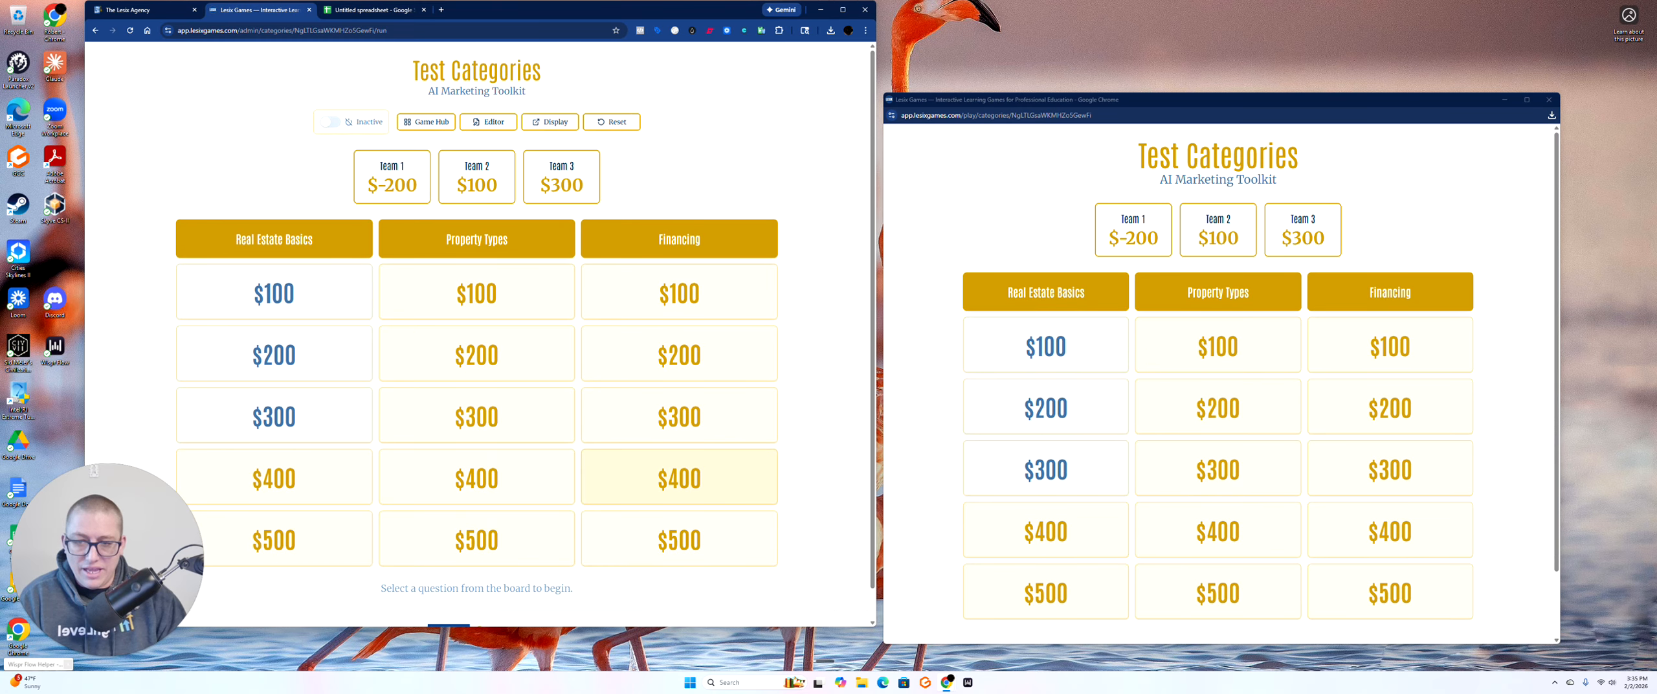